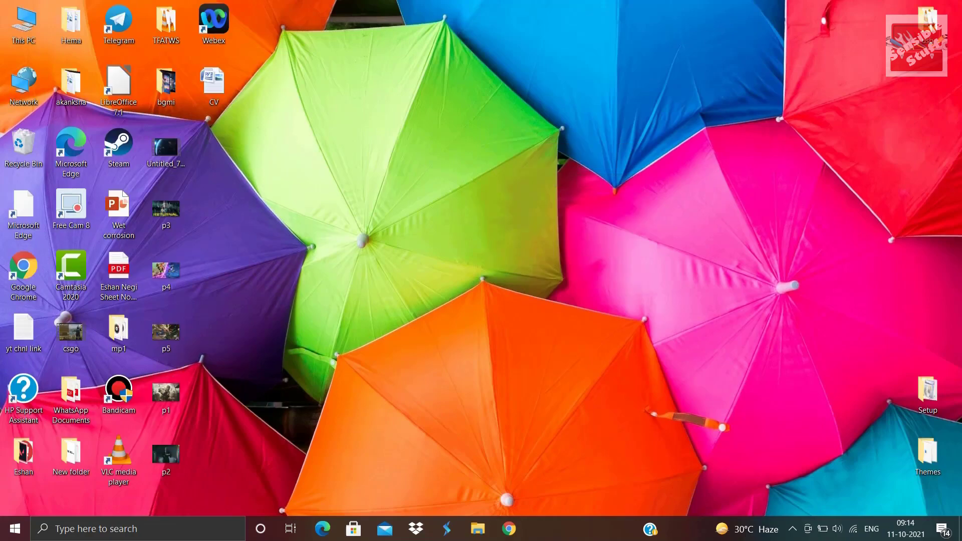
Open the temporary files folder by running %temp% from the Run dialog, look through it and close it
key("super+r")
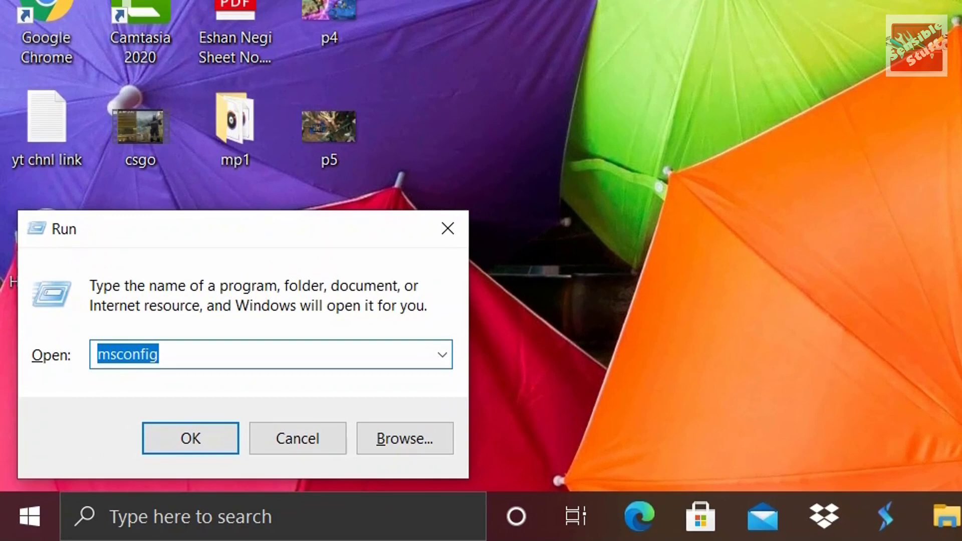
type("%temp%")
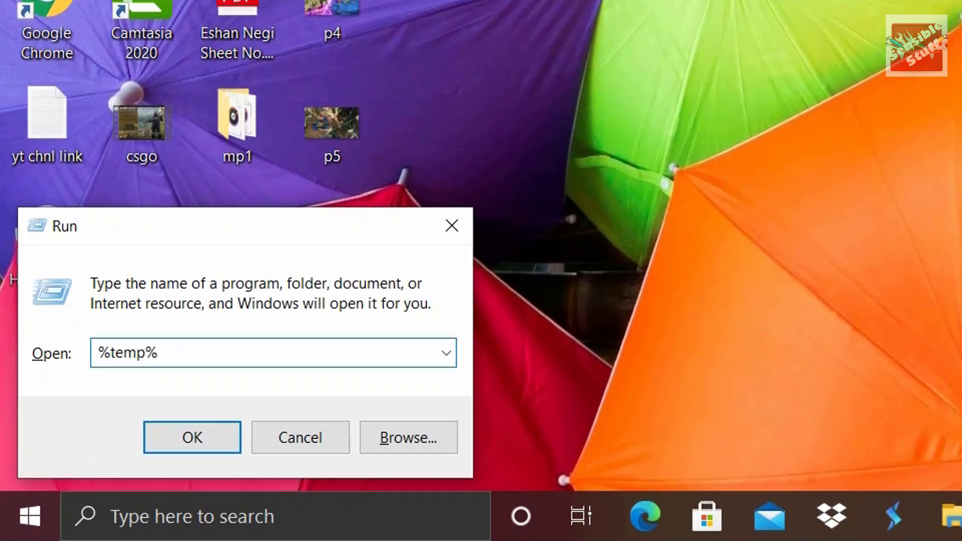
key("Return")
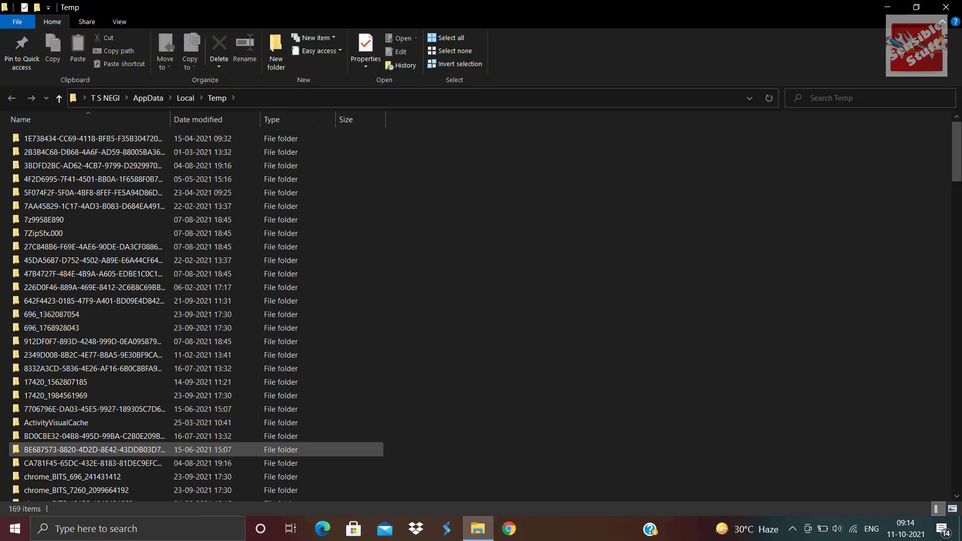
scroll(196, 333, "down", 12)
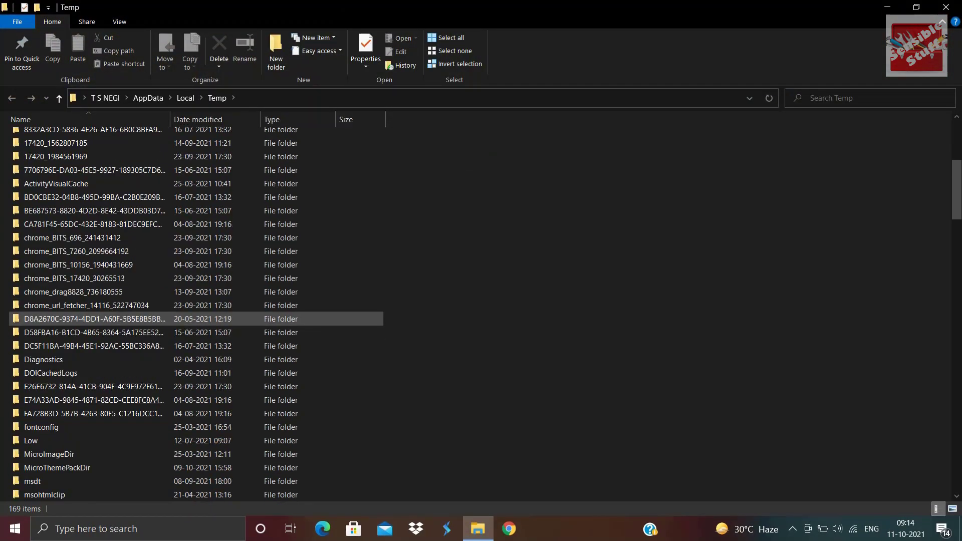
left_click(946, 7)
Search Windows for %temp% and open the matching temporary files folder
key("super")
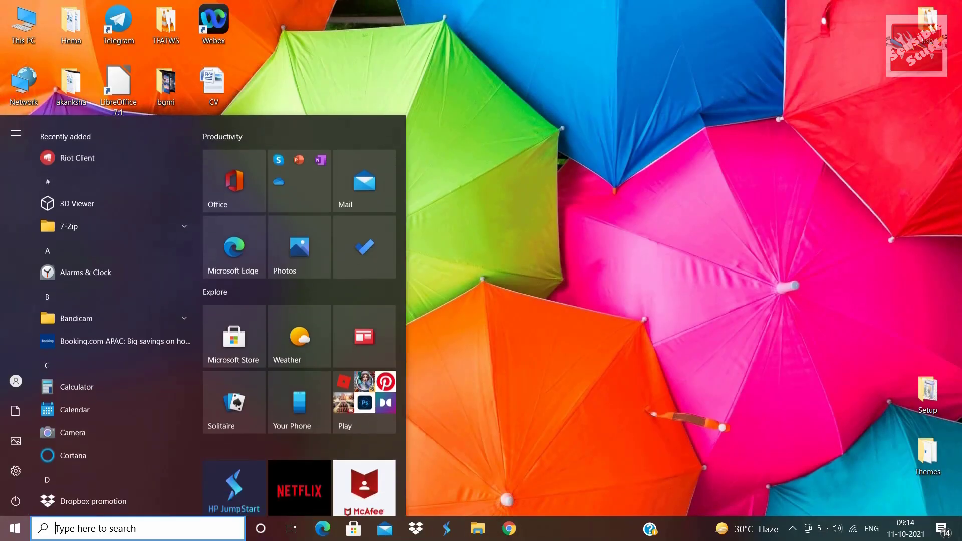
type("%")
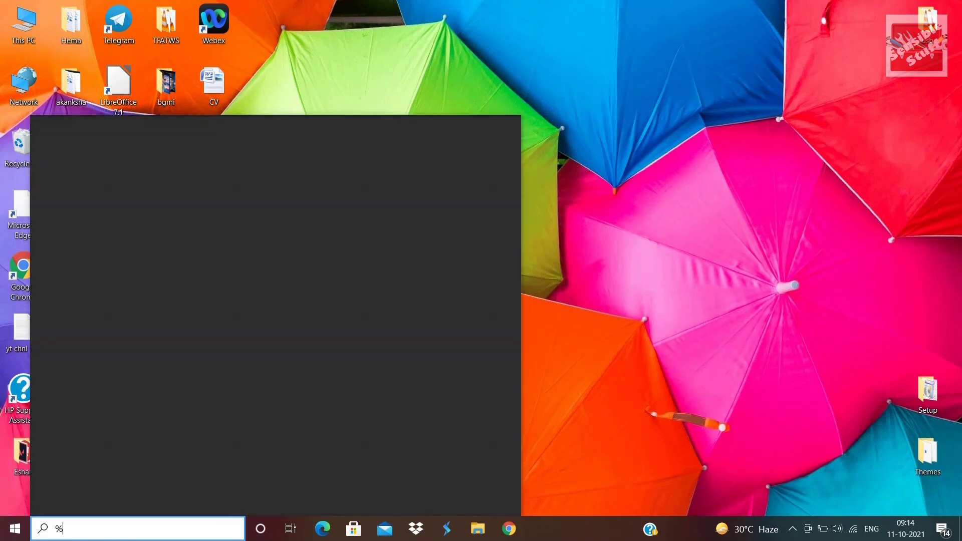
type("temp%")
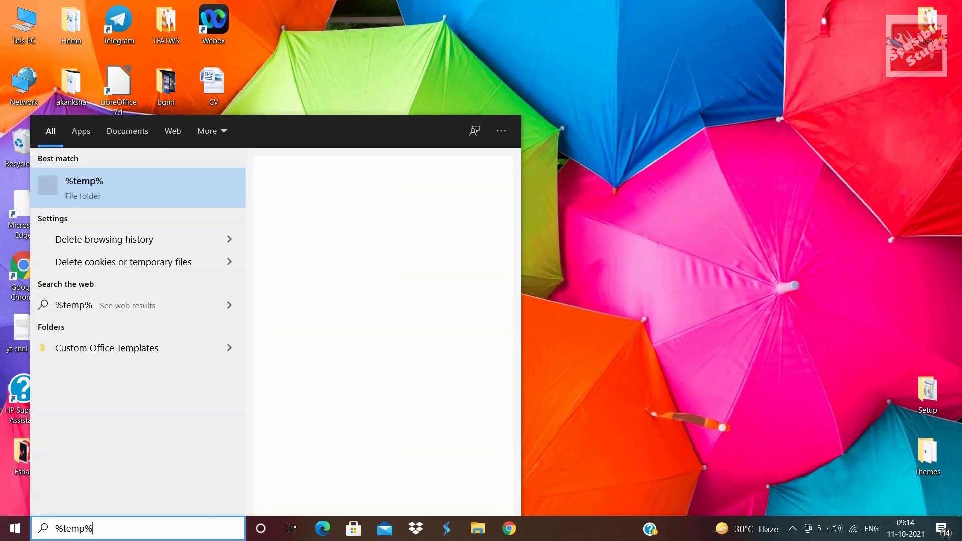
key("Return")
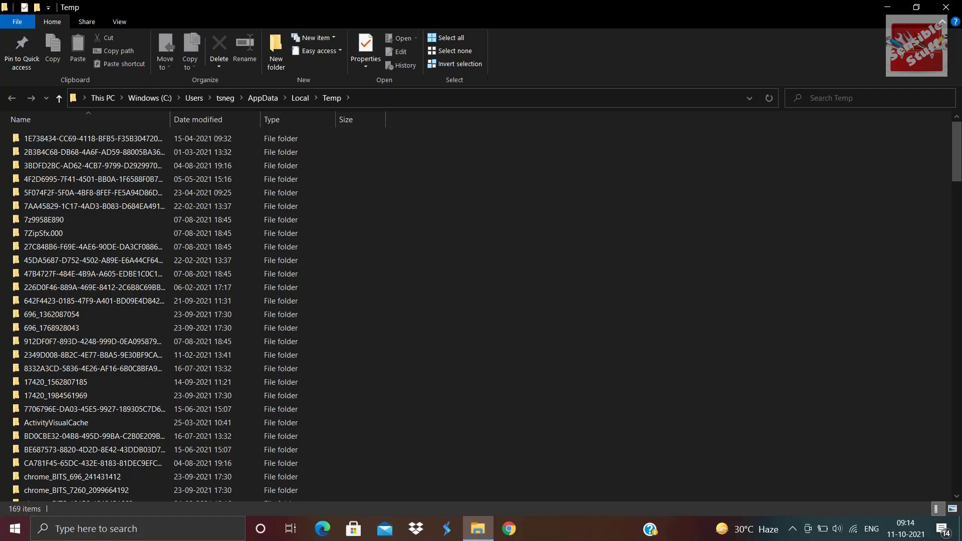
Permanently delete all items in the Temp folder, applying the access-denied choice to all current items, and refresh the desktop
scroll(195, 206, "down", 5)
scroll(195, 206, "up", 5)
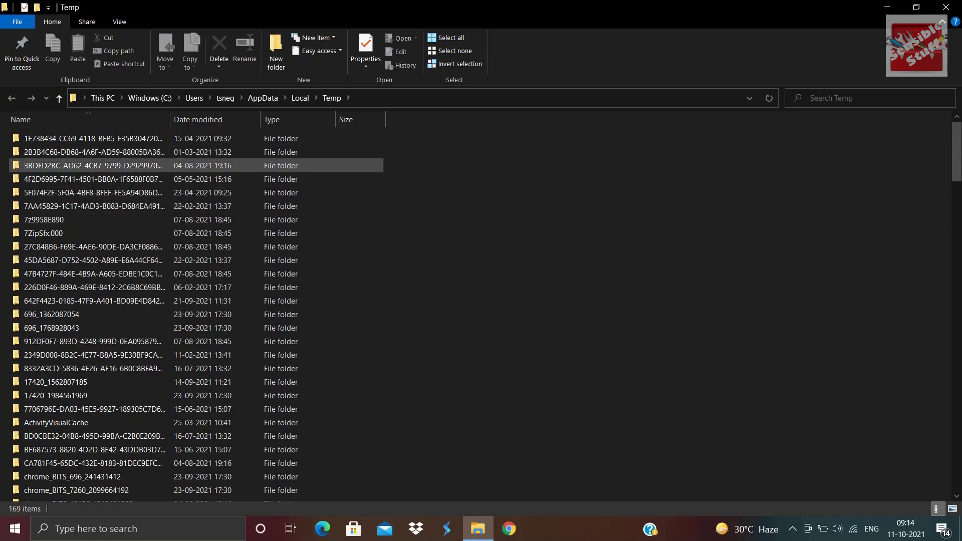
left_click_drag(2, 131, 300, 516)
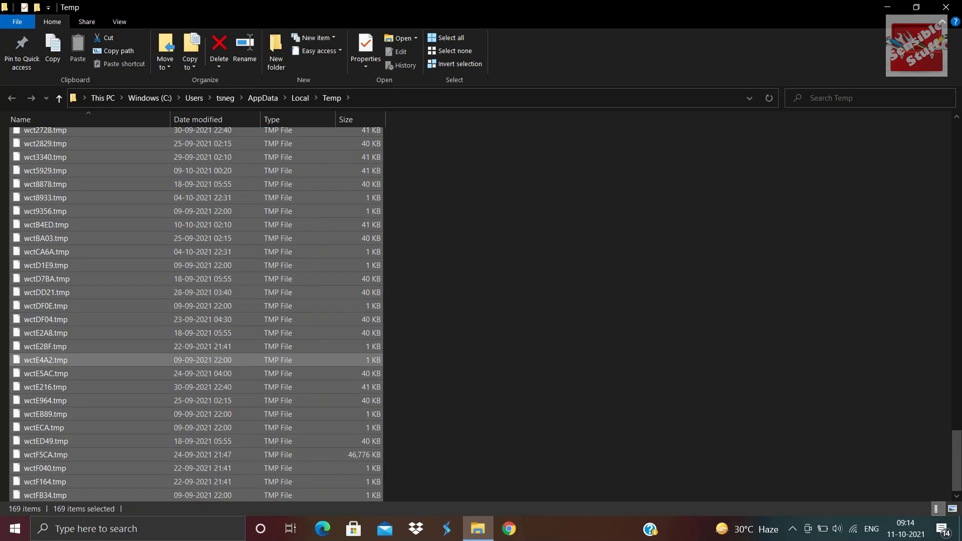
key("shift+Delete")
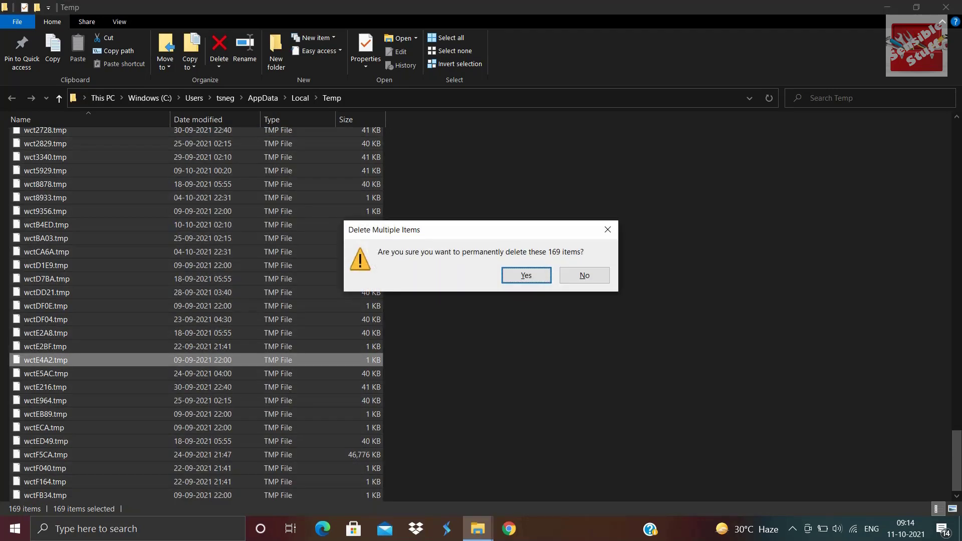
key("Return")
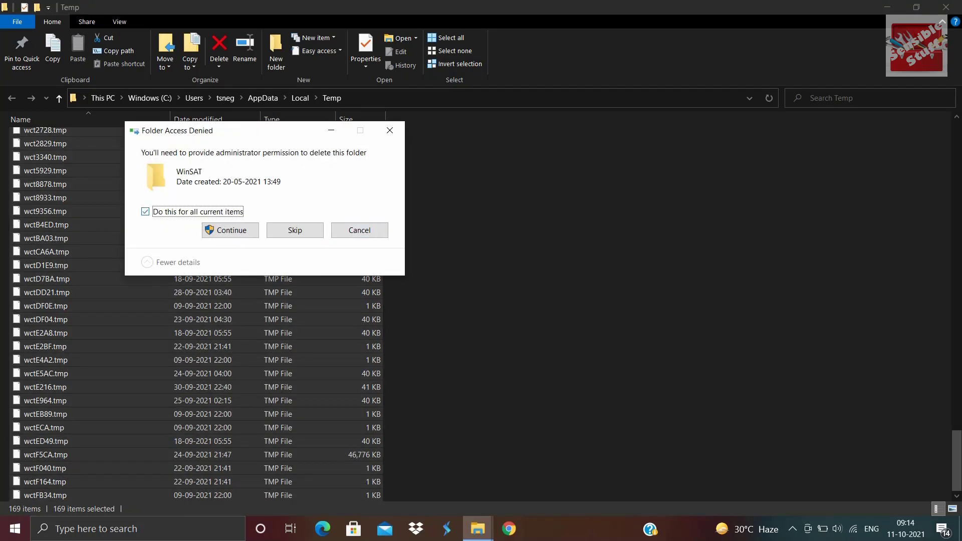
key("Return")
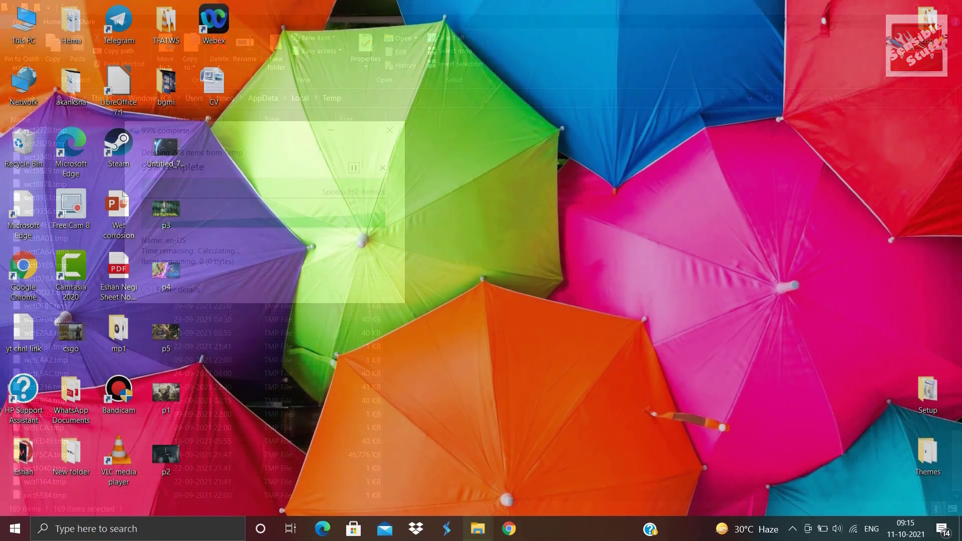
right_click(419, 119)
key("Return")
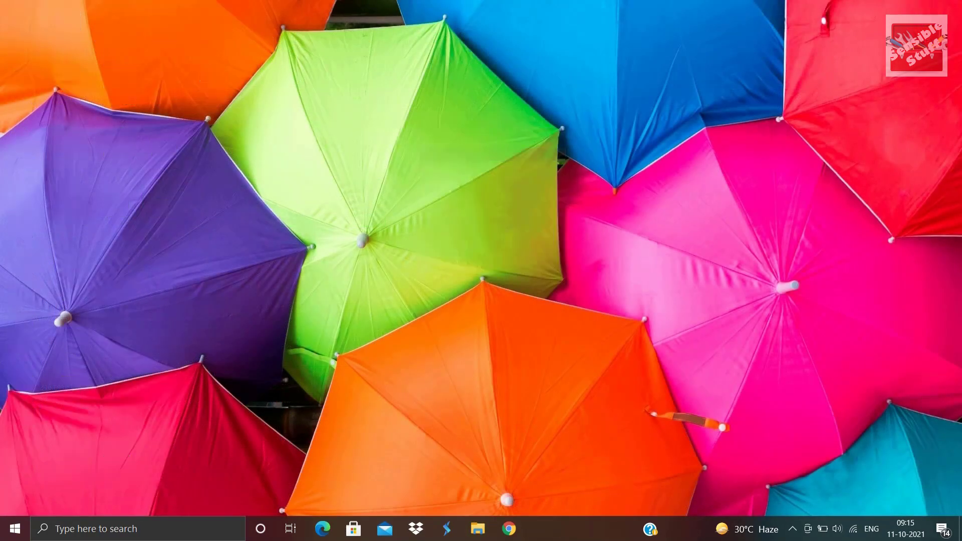
Open the prefetch folder from the Run dialog and grant permanent access to it
key("super+r")
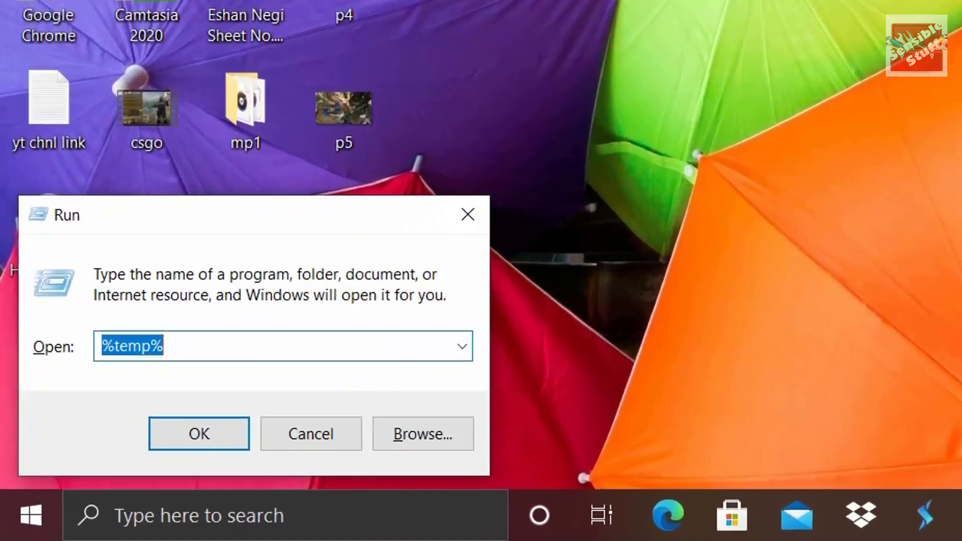
type("prefetch")
key("Return")
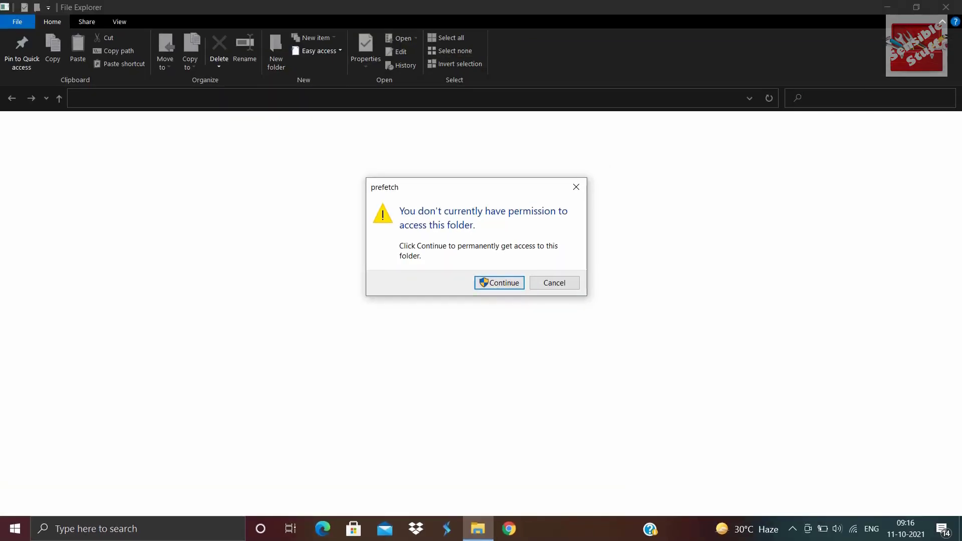
key("Return")
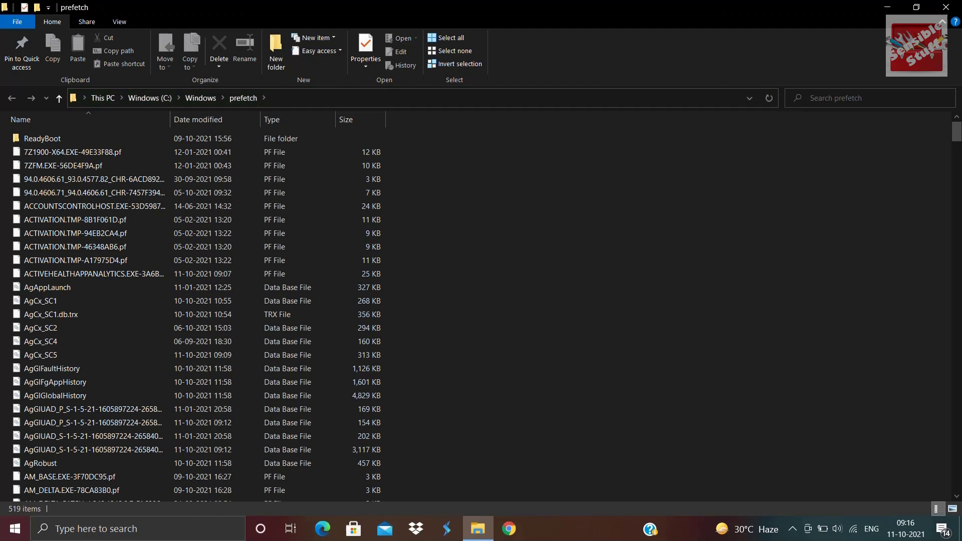
Permanently delete everything in the prefetch folder, skipping all current items that are in use
left_click_drag(447, 155, 382, 330)
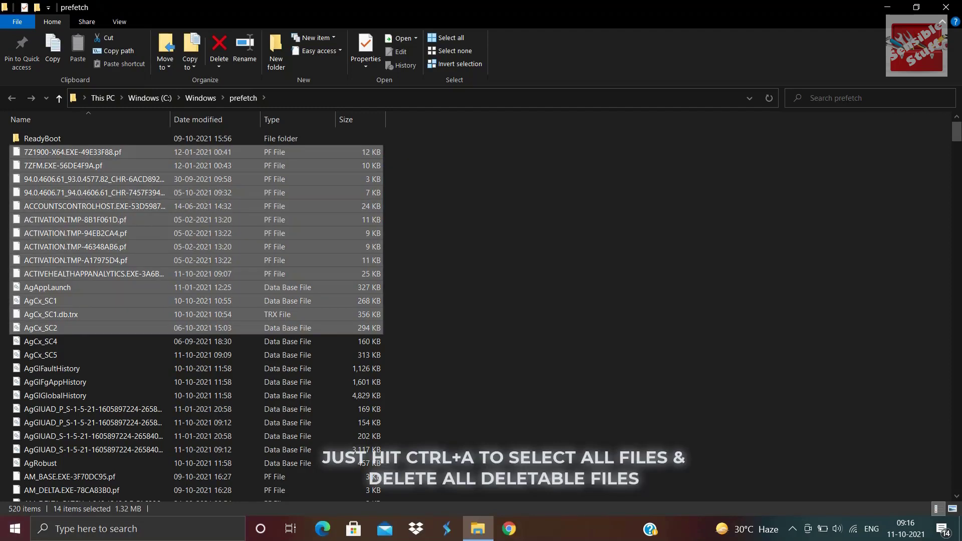
key("ctrl+a")
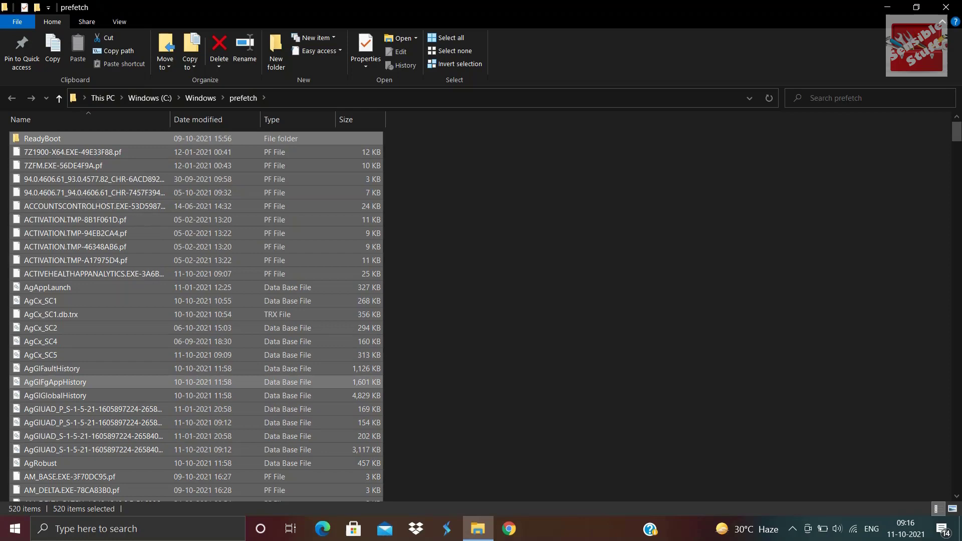
key("shift+Delete")
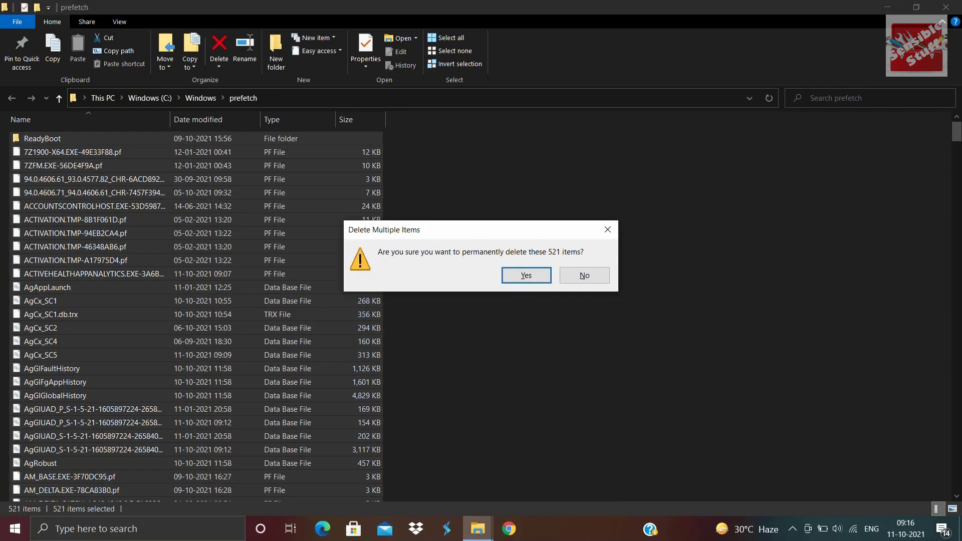
key("Return")
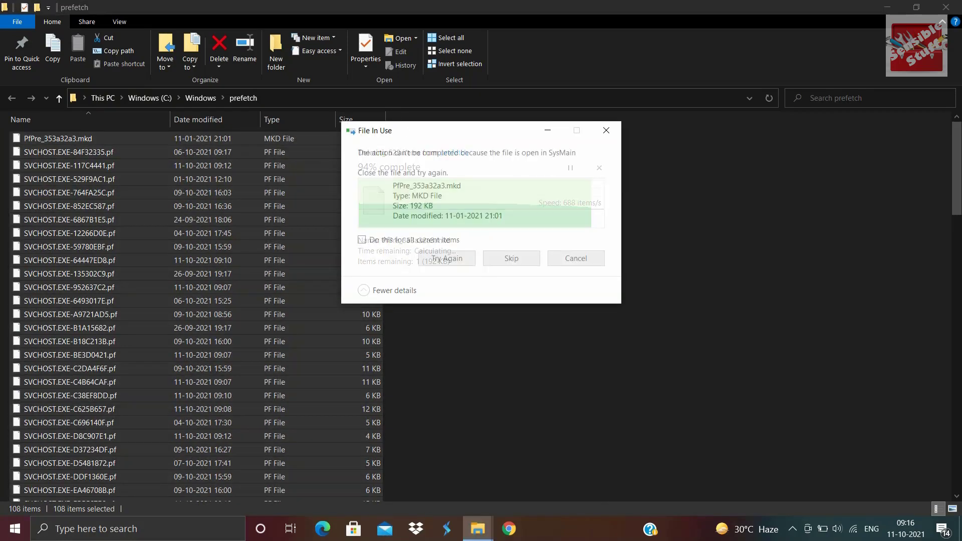
left_click(361, 240)
left_click(511, 258)
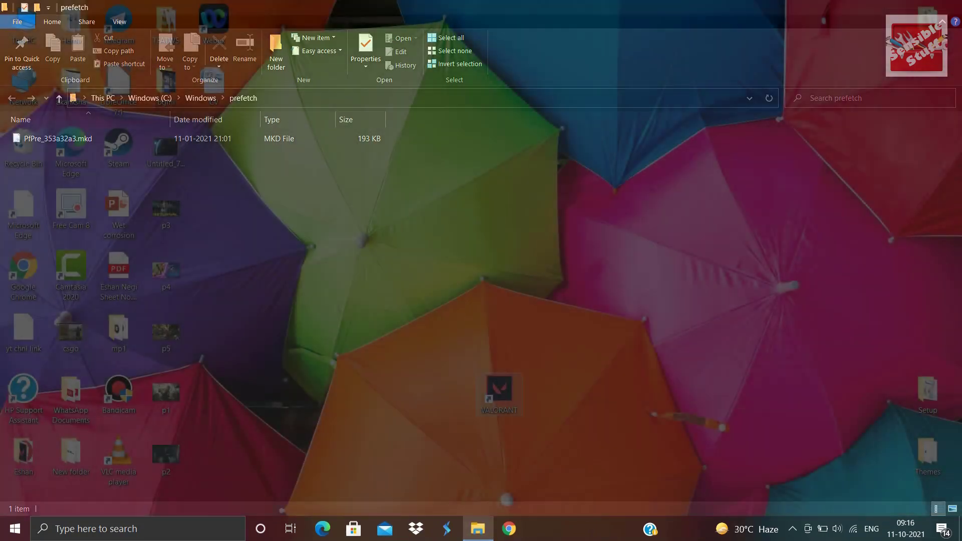
Move the VALORANT shortcut higher up on the desktop and select it
left_click_drag(458, 339, 500, 210)
left_click_drag(406, 122, 560, 271)
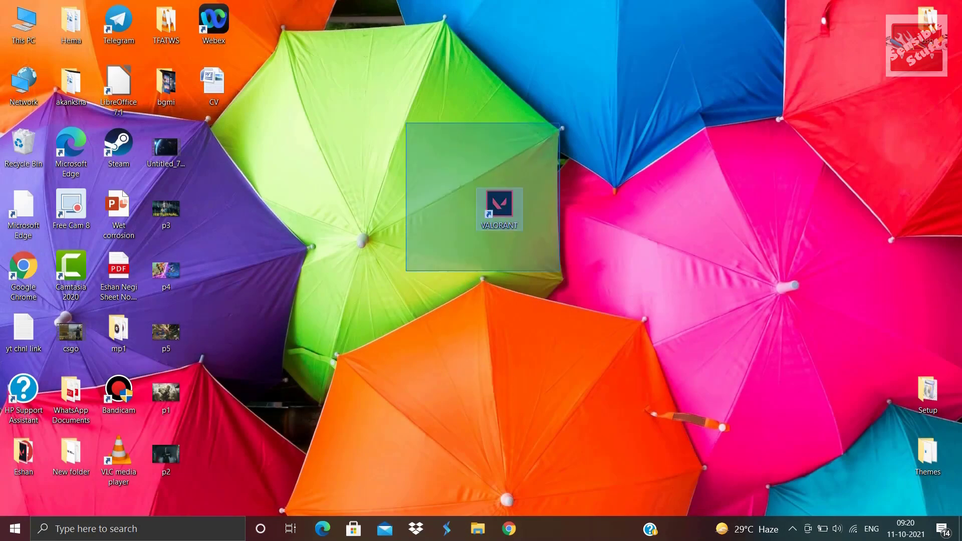
mouse_move(422, 146)
left_mouse_down()
mouse_move(565, 269)
mouse_move(538, 255)
mouse_move(545, 249)
left_mouse_up()
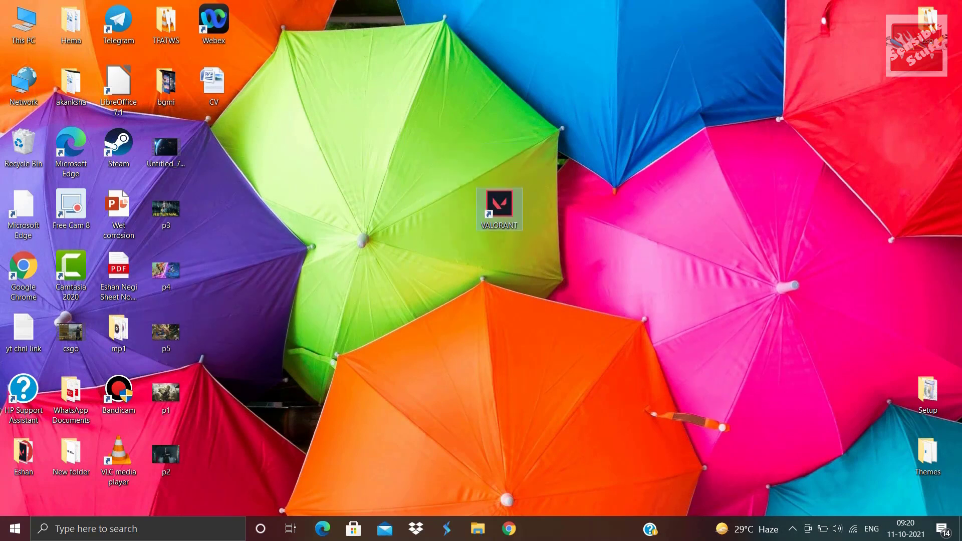
Open the Graphics settings page from the desktop's display settings
right_click(560, 101)
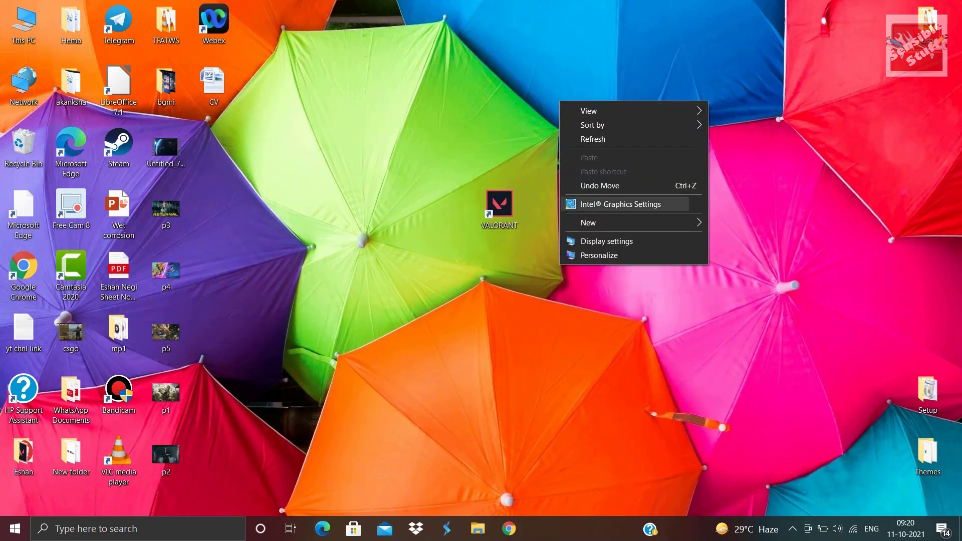
left_click(606, 241)
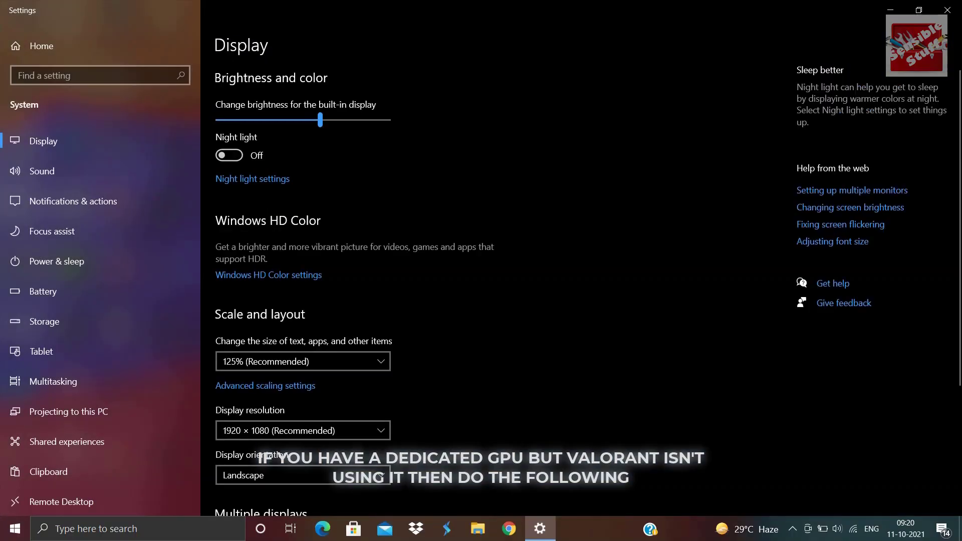
scroll(502, 289, "down", 5)
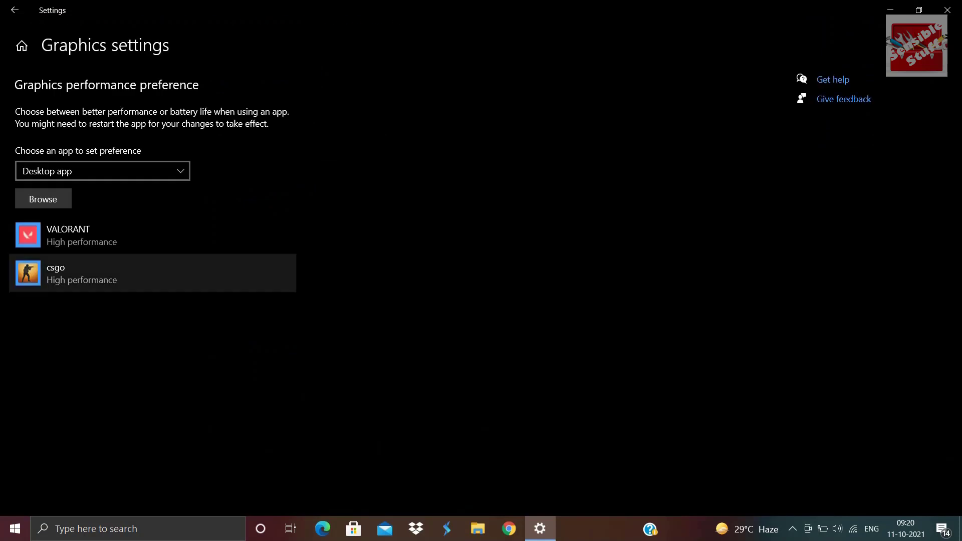
Try to add VALORANT-Win64-Shipping from VALORANT\live\ShooterGame\Binaries\Win64 as a desktop app in the graphics performance preferences
left_click(43, 199)
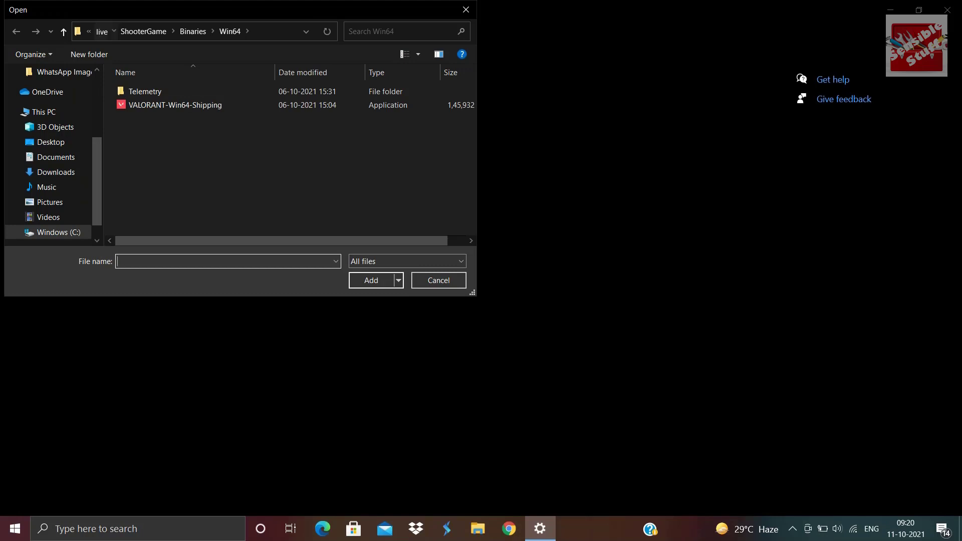
left_click(102, 31)
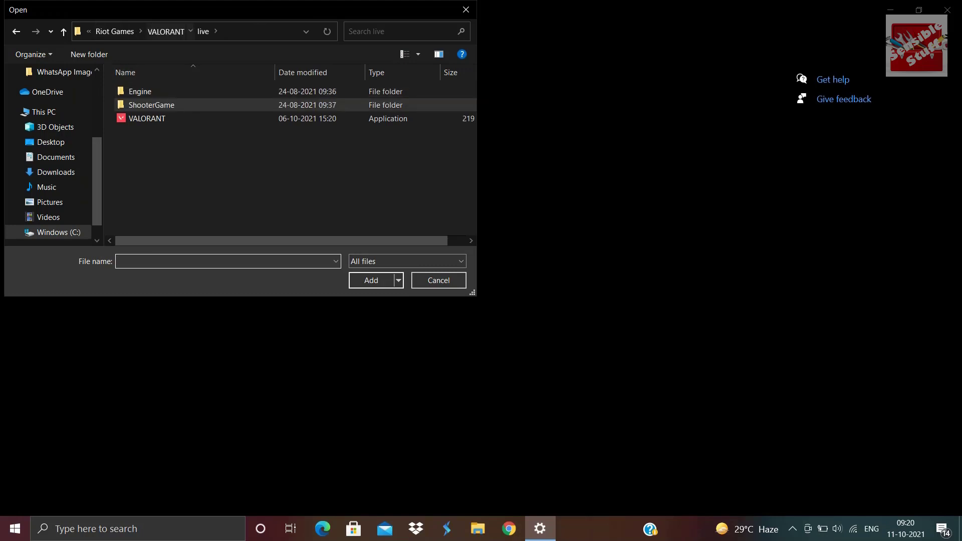
left_click(166, 31)
double_click(140, 91)
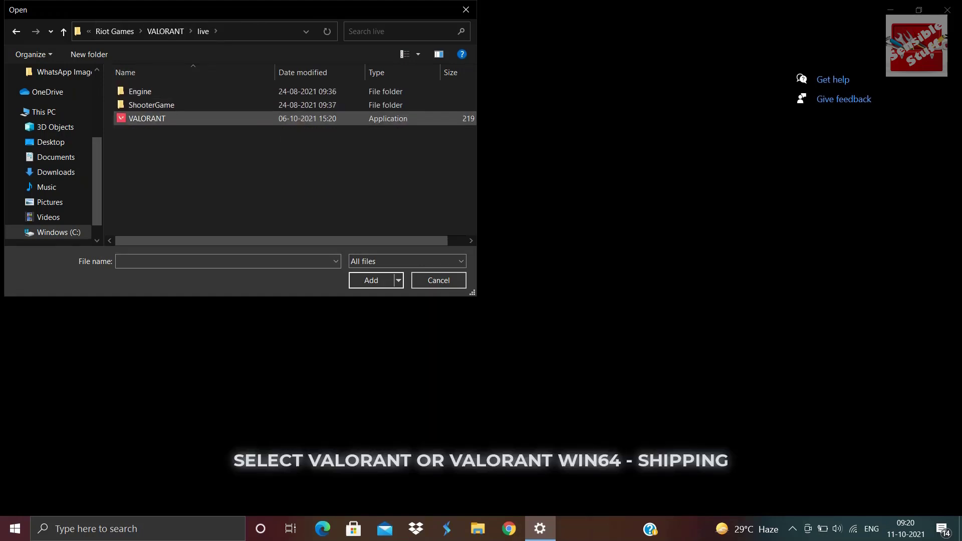
left_click(146, 118)
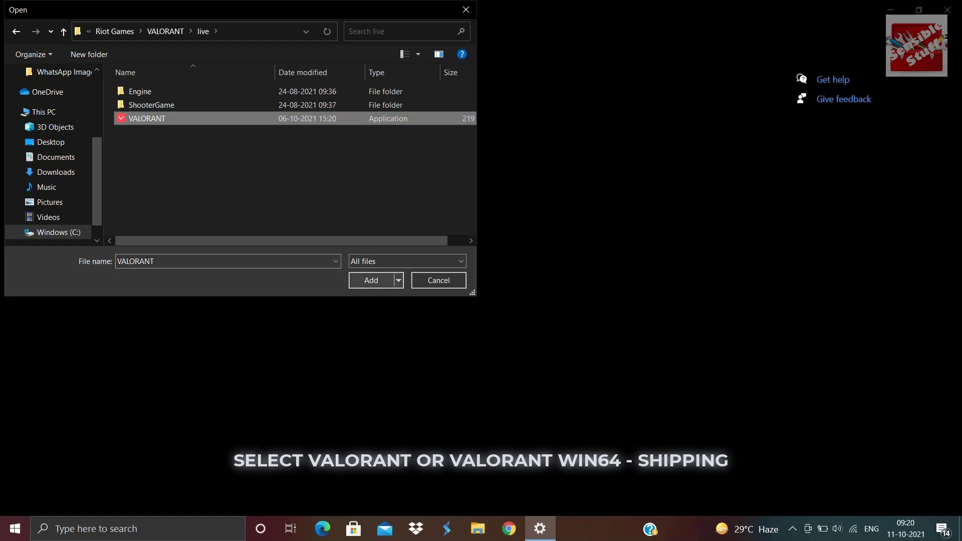
double_click(152, 105)
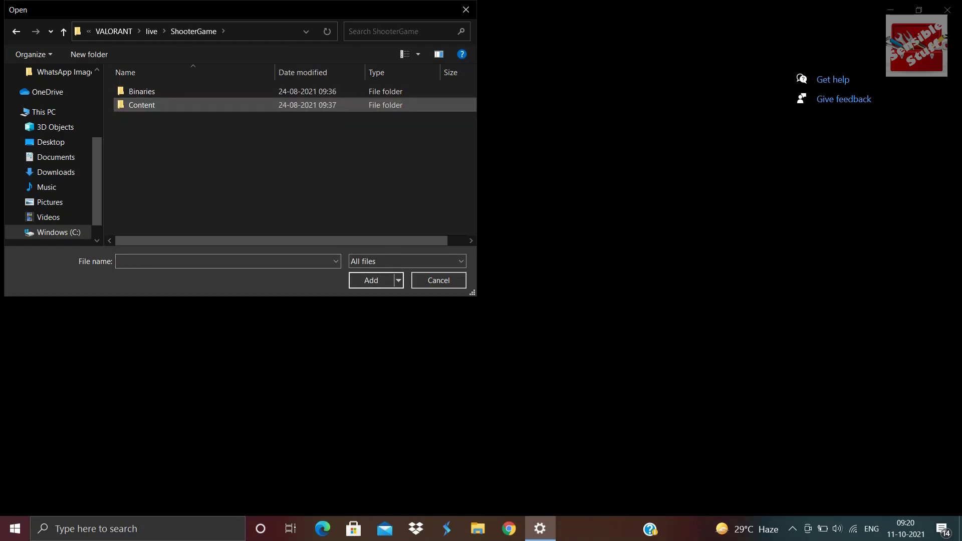
double_click(142, 91)
double_click(141, 91)
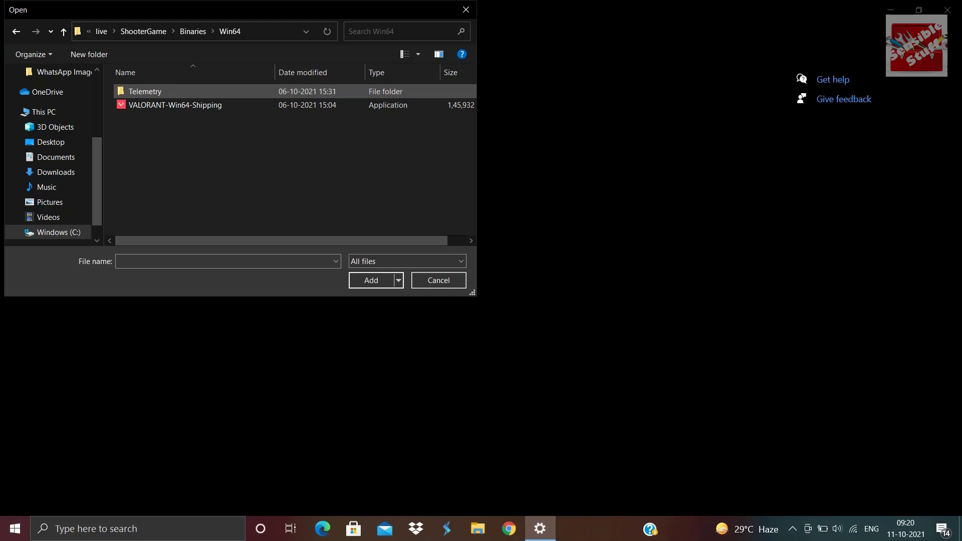
left_click(175, 105)
key("Return")
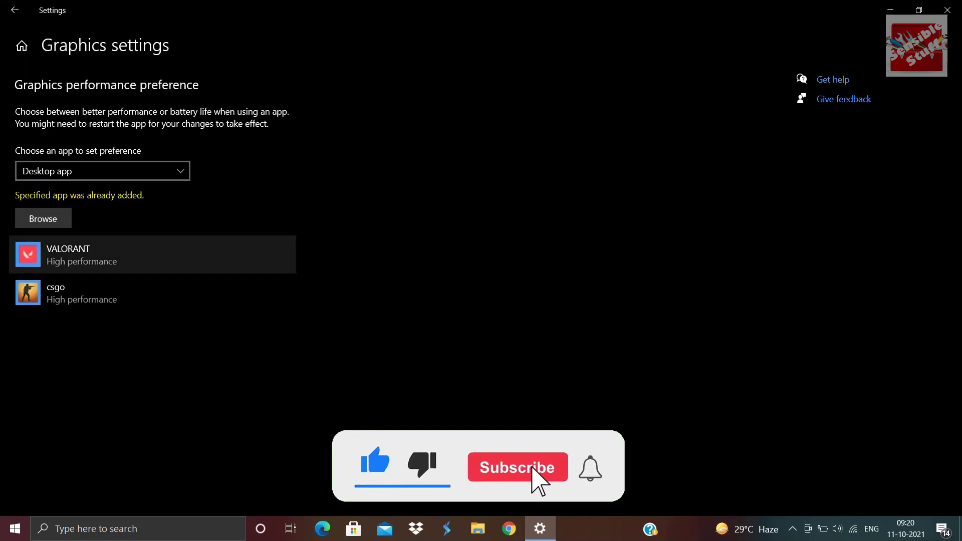
Save the graphics preference for VALORANT as High performance
left_click(153, 254)
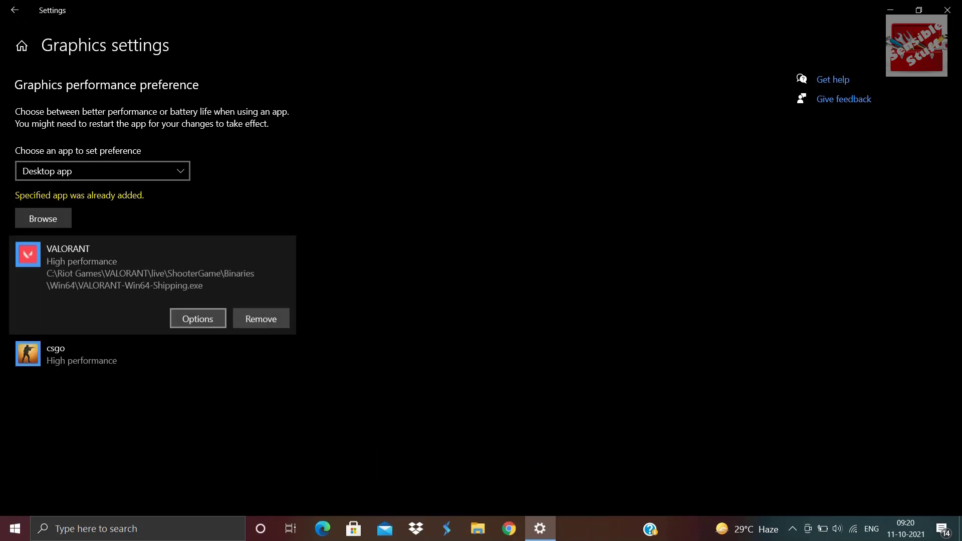
left_click(198, 319)
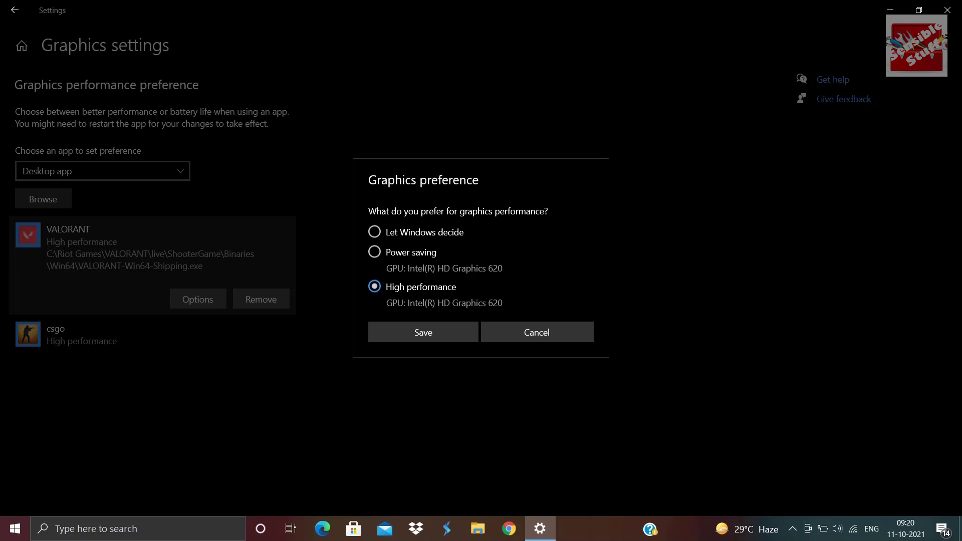
left_click(423, 333)
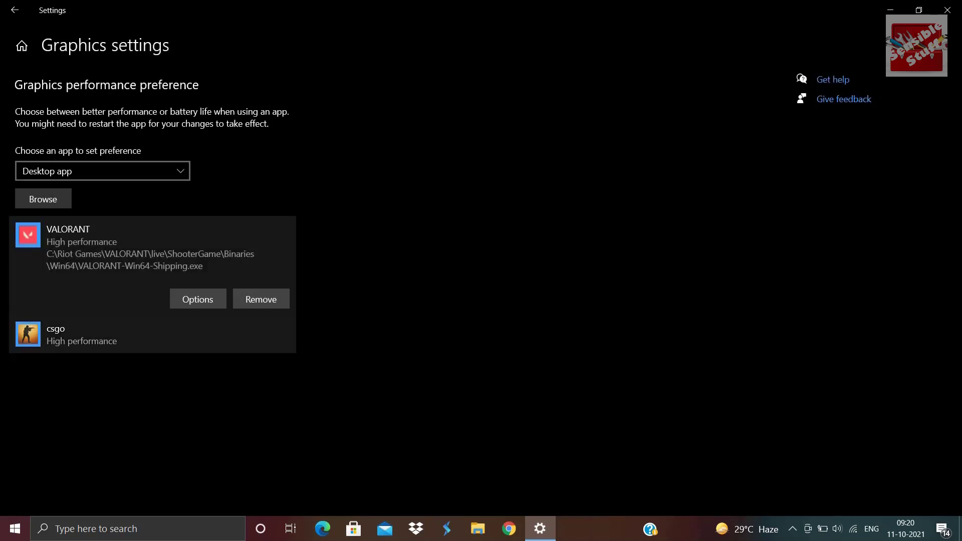
Save the graphics preference for csgo as High performance and close the settings window
left_click(152, 335)
left_click(197, 337)
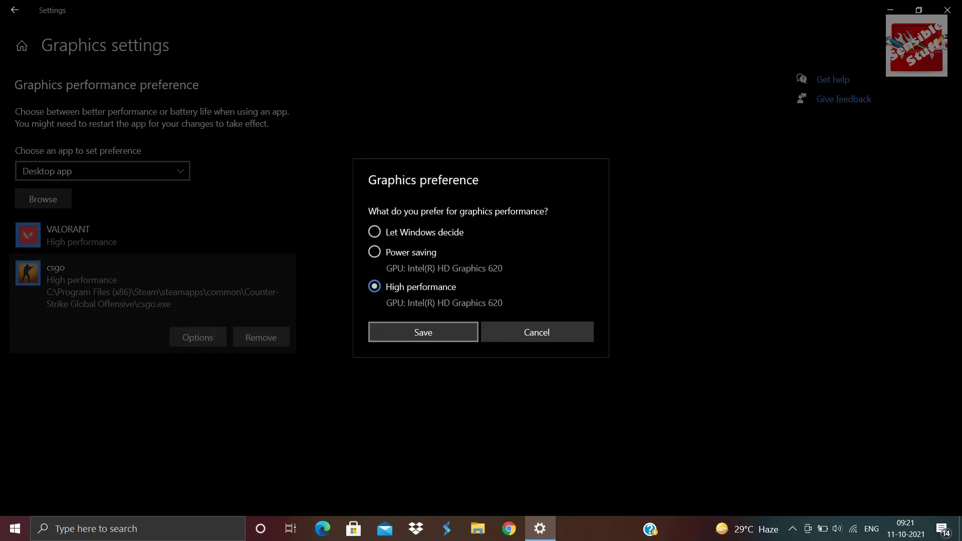
key("Return")
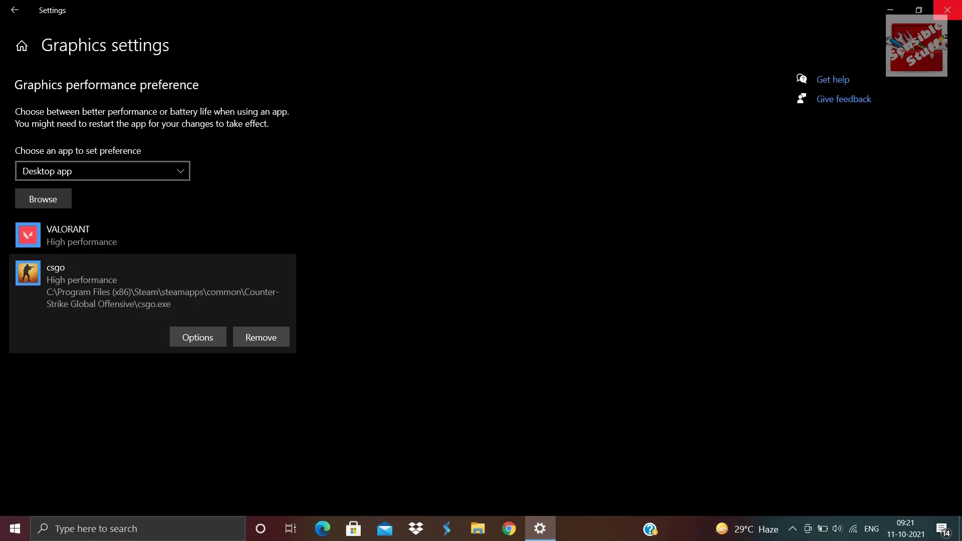
left_click(947, 9)
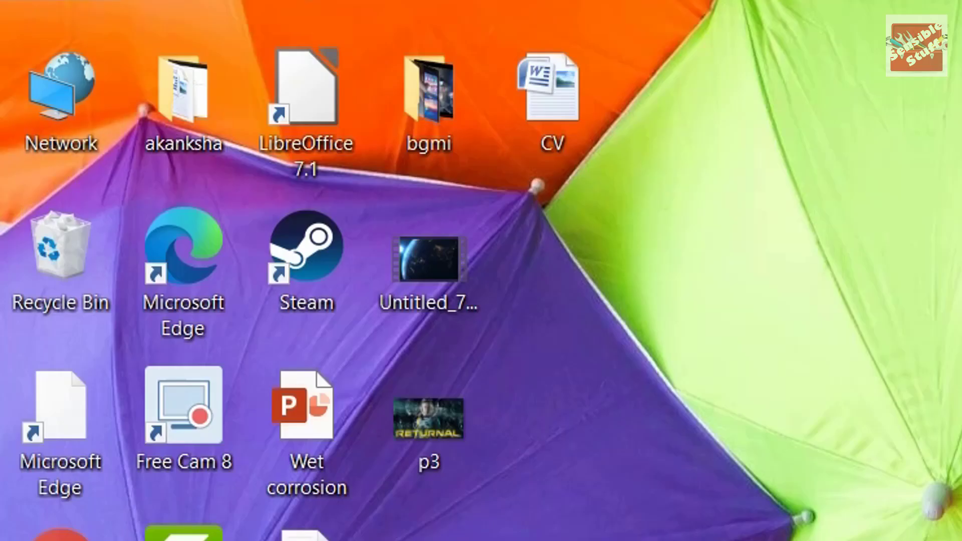
Set Windows visual effects to Adjust for best performance in the Performance Options of This PC's advanced system settings
right_click(51, 2)
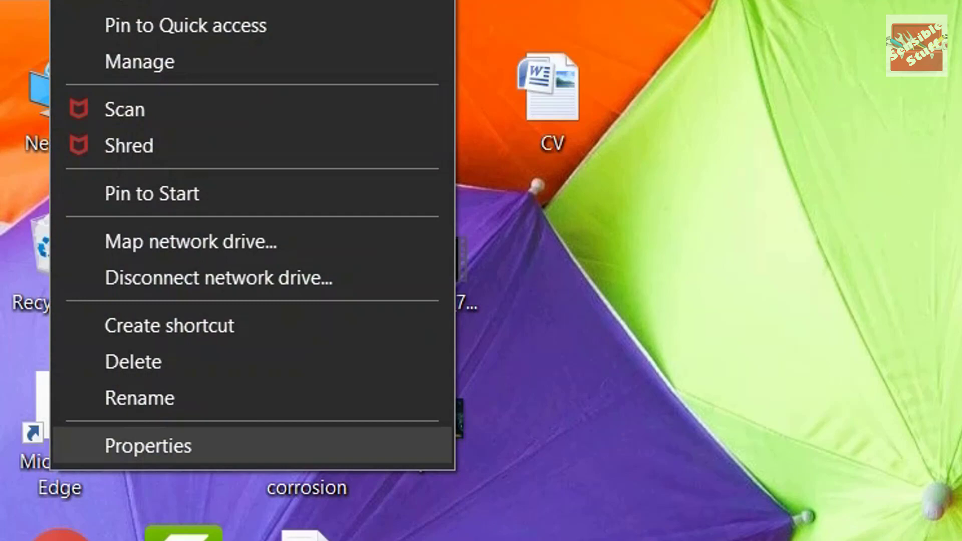
key("Return")
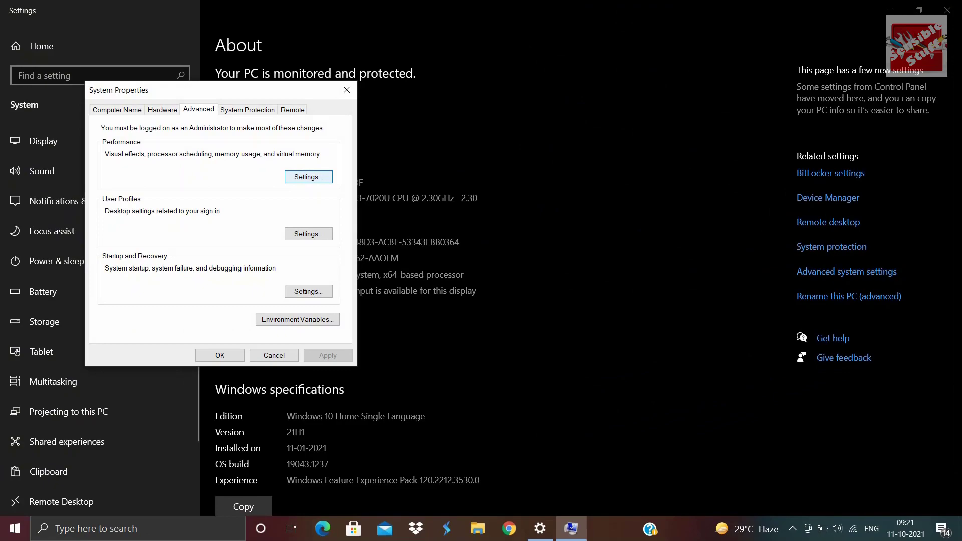
left_click(308, 177)
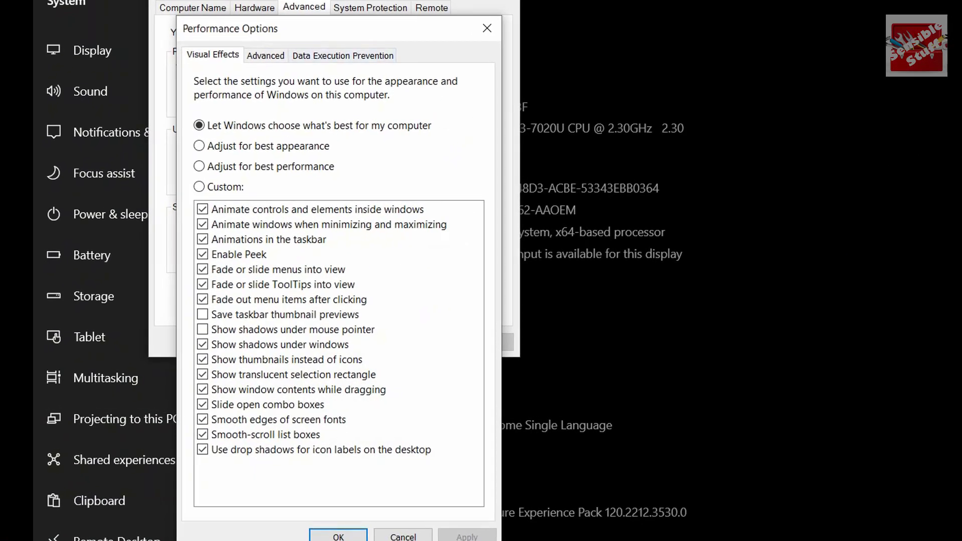
left_click(265, 55)
left_click(342, 55)
left_click(212, 55)
left_click(199, 166)
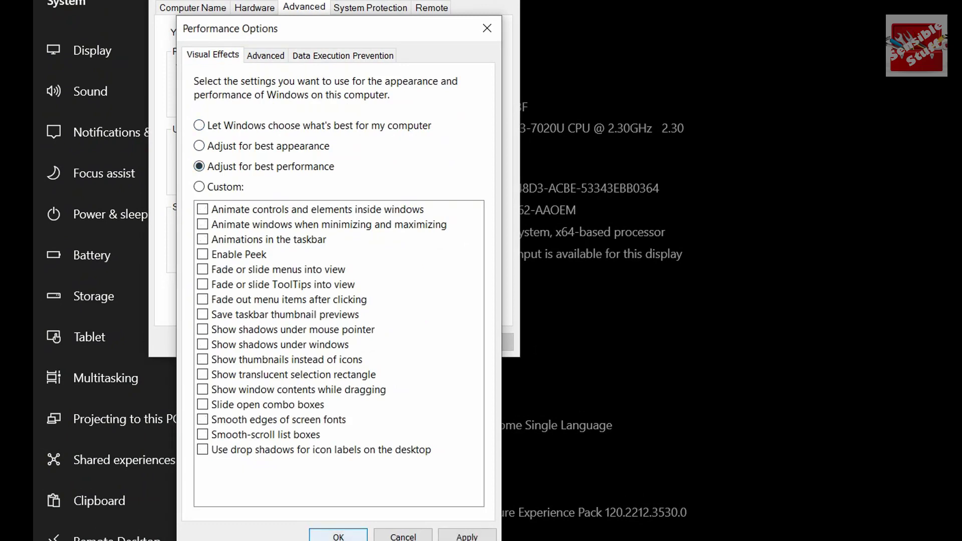
left_click(339, 536)
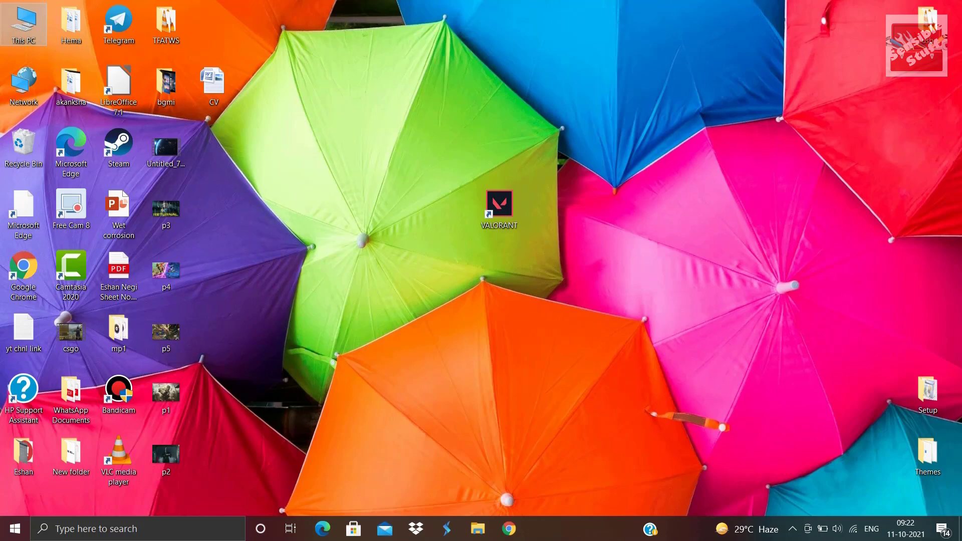
Open the user's profile folder under Users on the Windows (C:) drive in a maximized This PC window
double_click(23, 24)
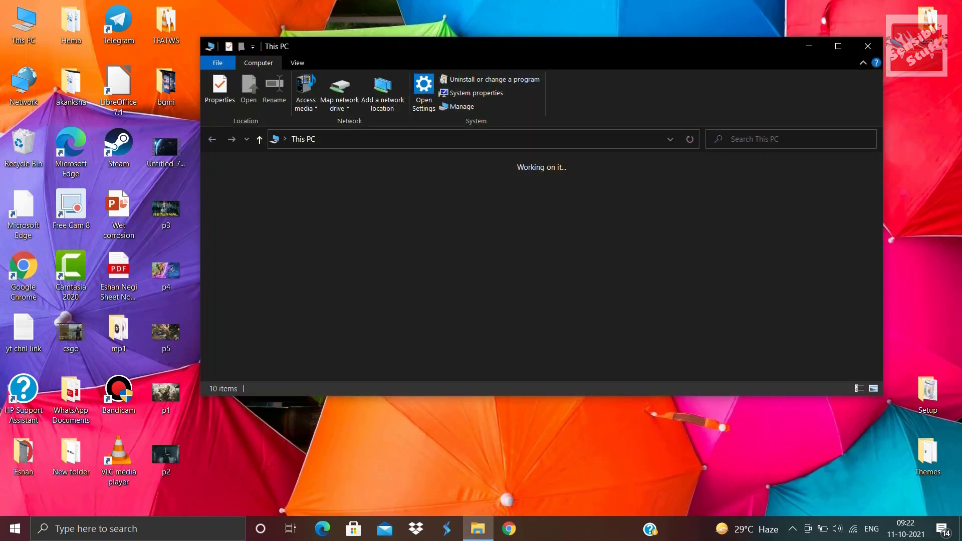
left_click_drag(469, 50, 462, 1)
double_click(247, 233)
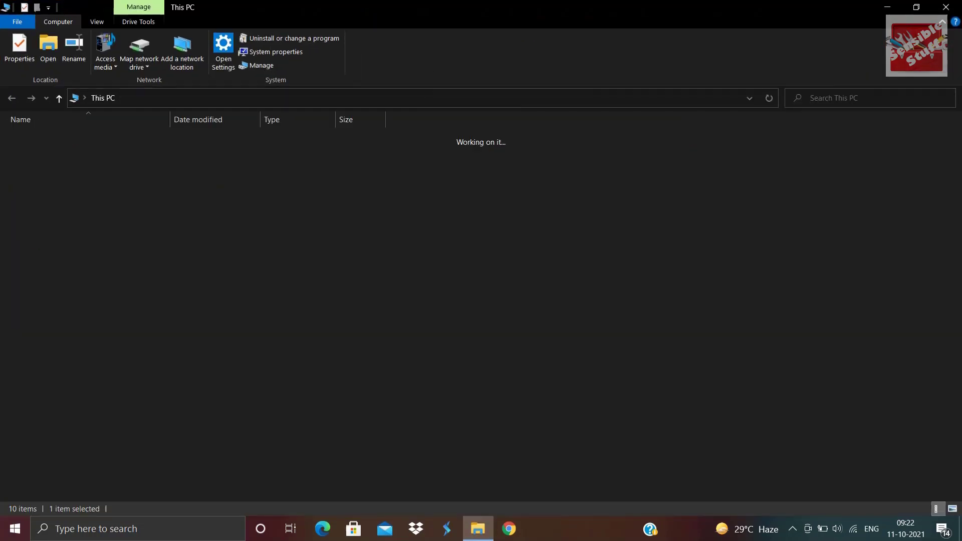
double_click(247, 233)
double_click(246, 152)
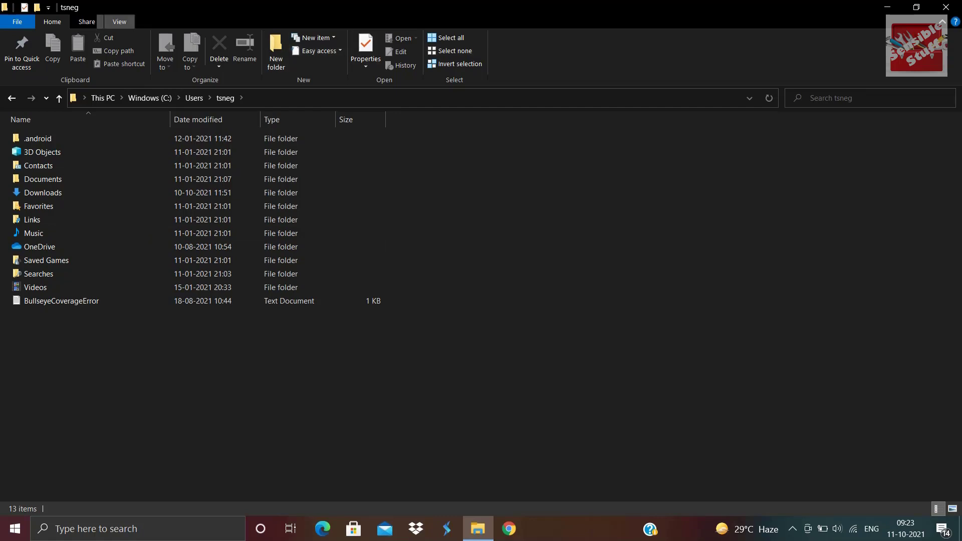
Turn on the display of hidden items in the profile folder
left_click(87, 22)
left_click(120, 21)
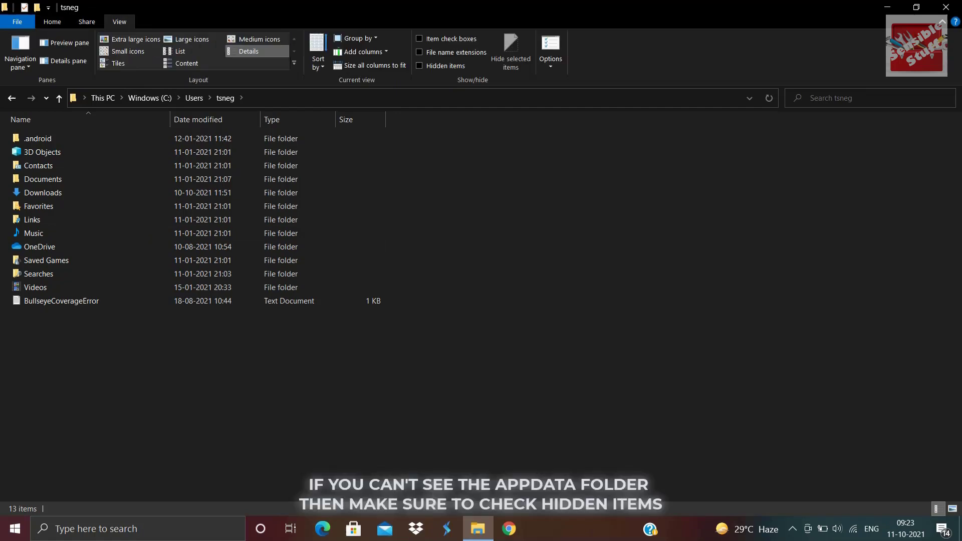
left_click(419, 66)
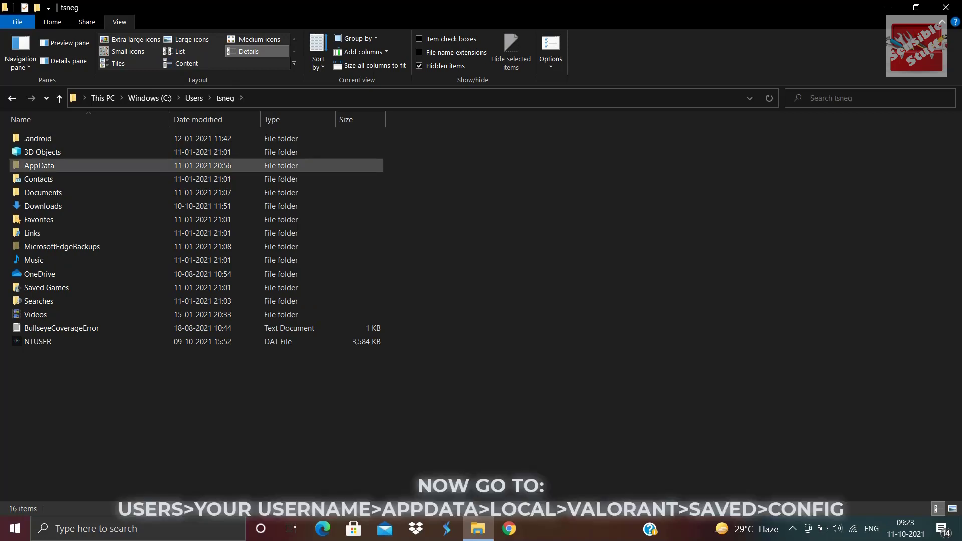
Go to the AppData\Local\VALORANT\Saved\Config folder inside the user's profile folder
double_click(39, 165)
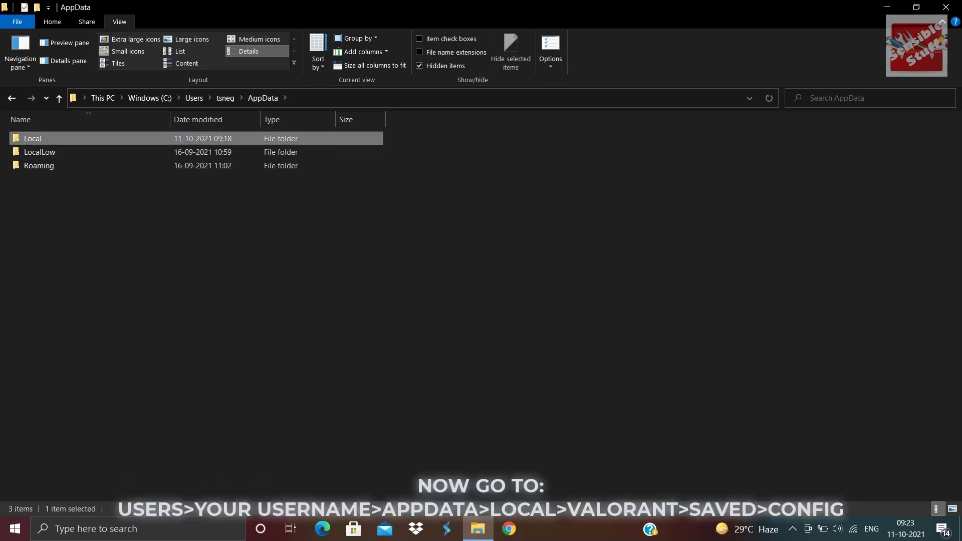
double_click(32, 138)
left_click(43, 450)
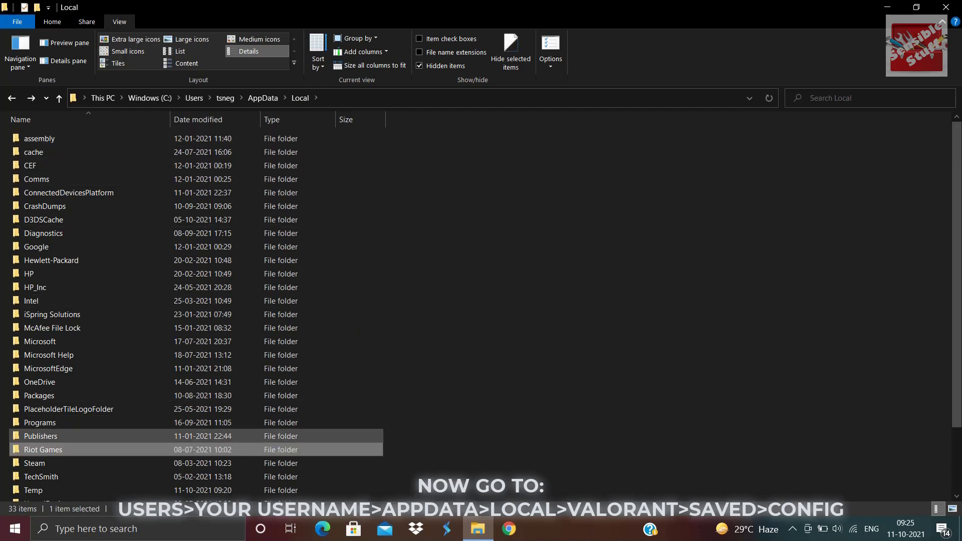
scroll(45, 425, "down", 2)
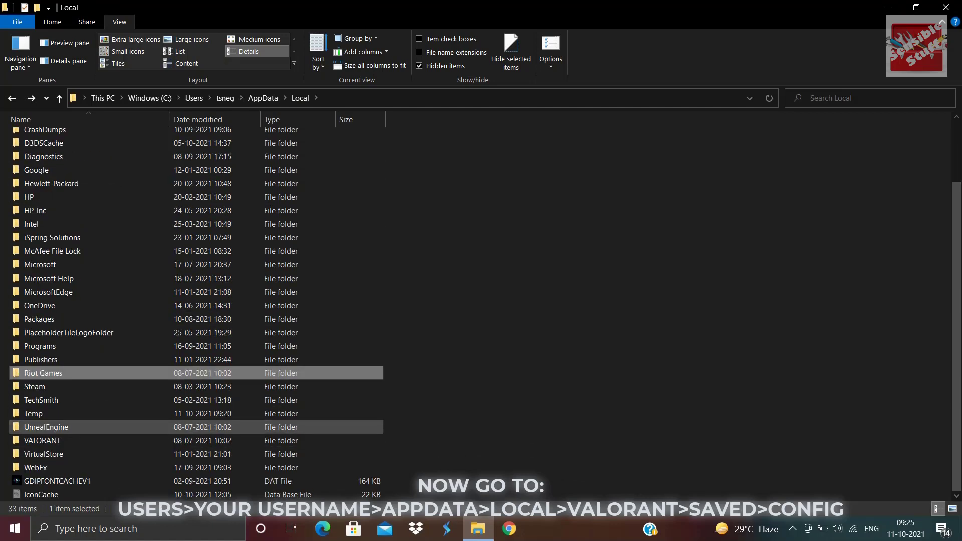
double_click(42, 440)
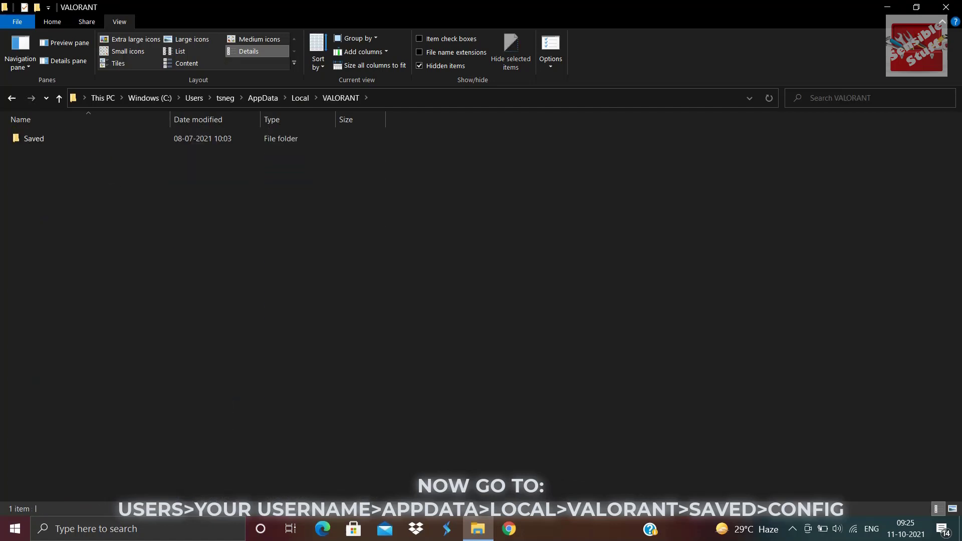
double_click(33, 138)
double_click(33, 139)
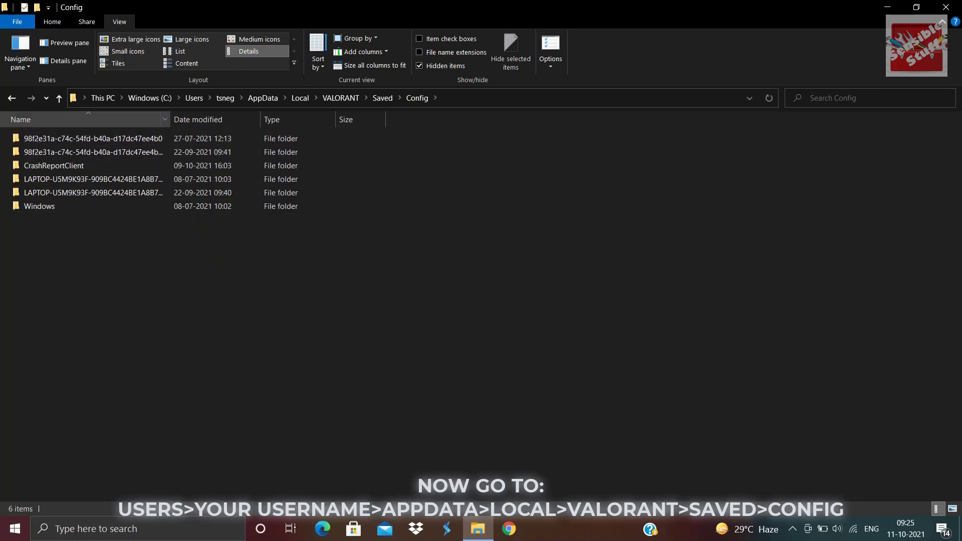
Widen the Name column, then open GameUserSettings from the Windows subfolder of Config's first randomly named folder in a maximized Notepad window
left_click_drag(170, 119, 264, 120)
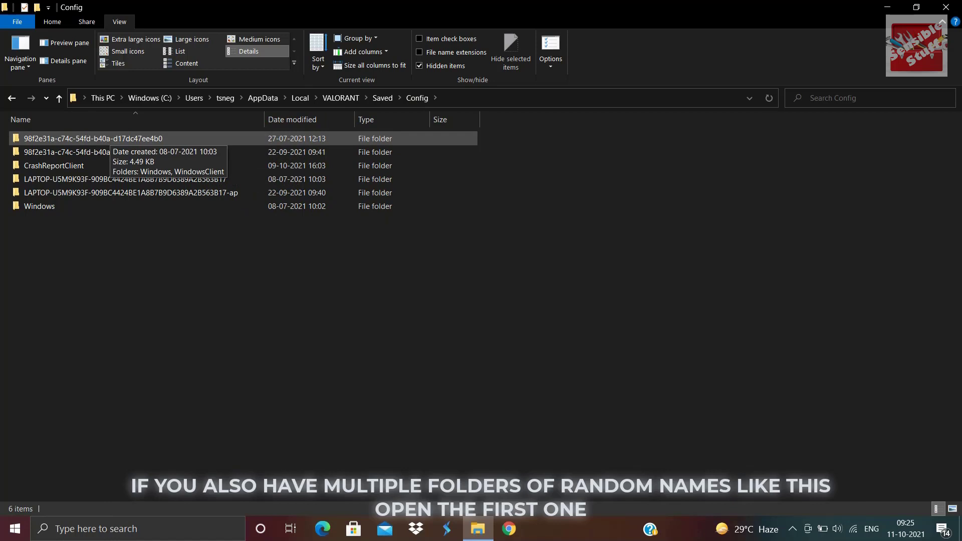
double_click(100, 139)
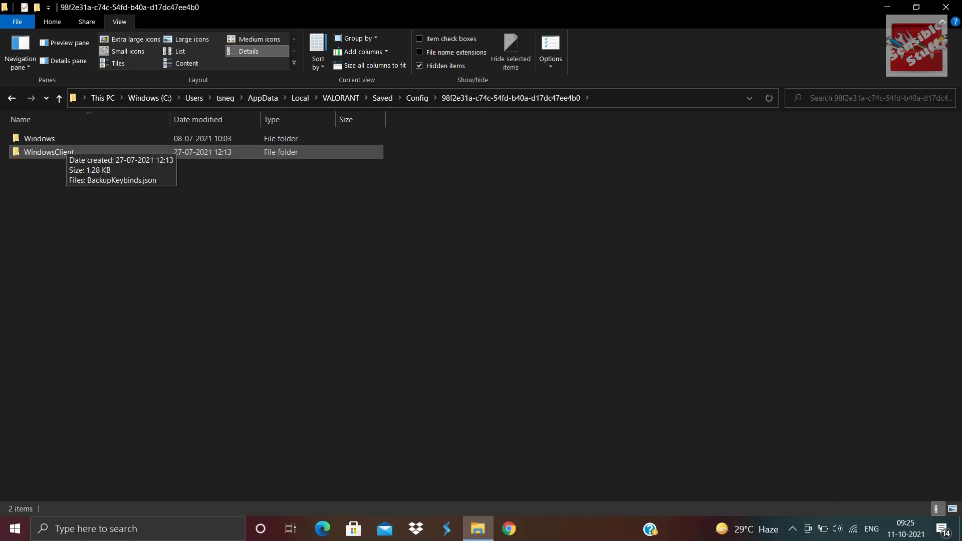
double_click(100, 138)
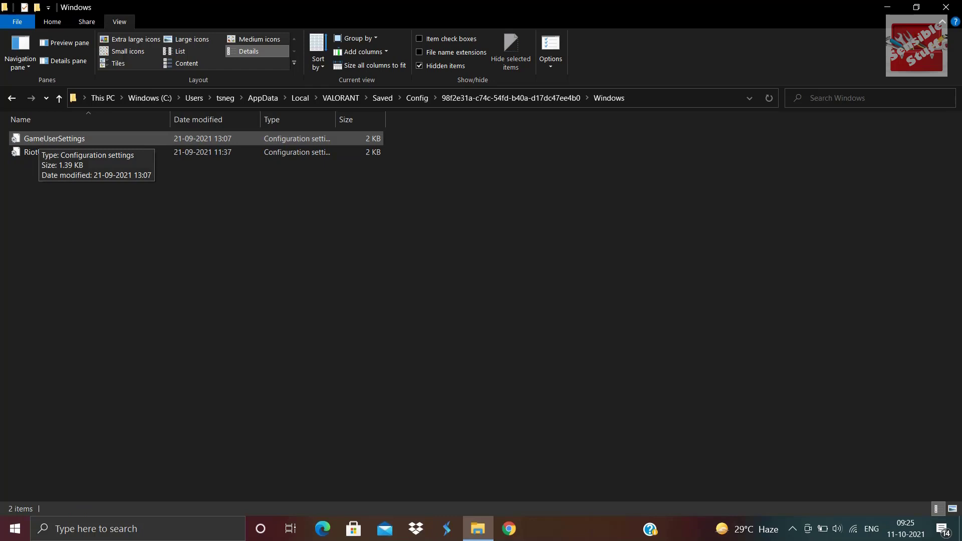
left_click(54, 138)
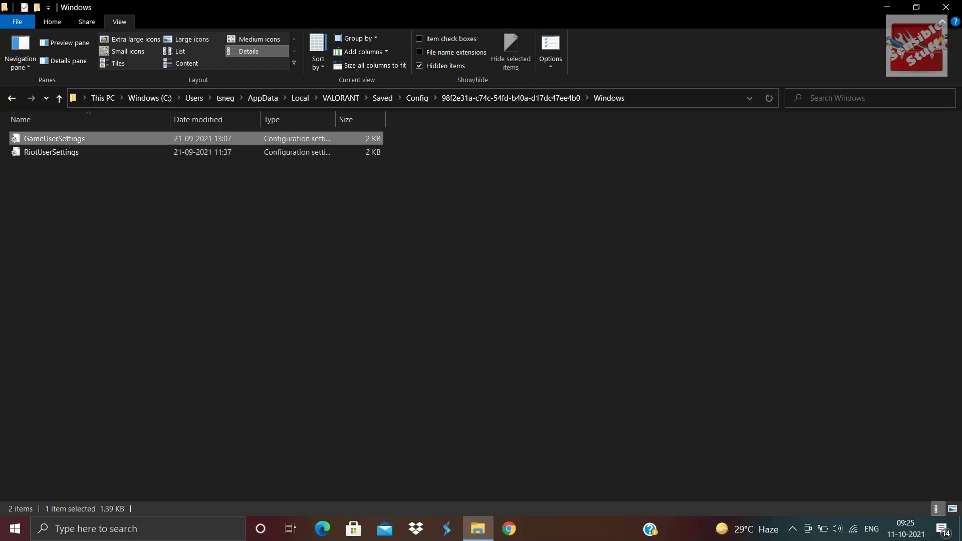
double_click(54, 139)
left_click_drag(326, 78, 293, 1)
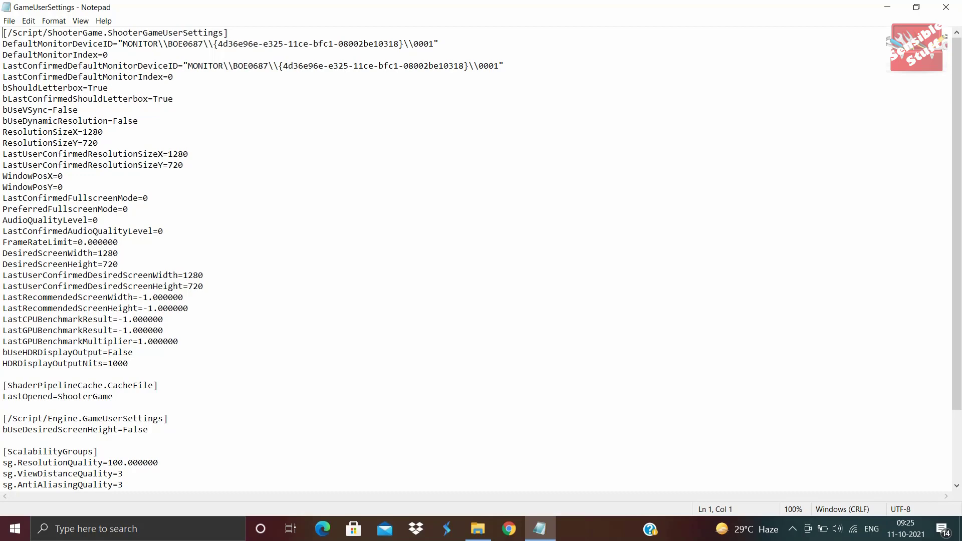
Look through the whole GameUserSettings file, from the resolution and screen entries to the ScalabilityGroups section
key("shift+Down")
key("shift+Down")
key("shift+Down")
key("shift+Down")
key("shift+Down")
key("shift+Down")
key("shift+Down")
key("shift+Down")
key("shift+Down")
key("shift+Down")
key("shift+Down")
key("shift+Down")
key("shift+Down")
key("shift+Down")
key("shift+Down")
key("shift+Down")
key("shift+Down")
key("shift+Down")
key("shift+Down")
key("shift+Down")
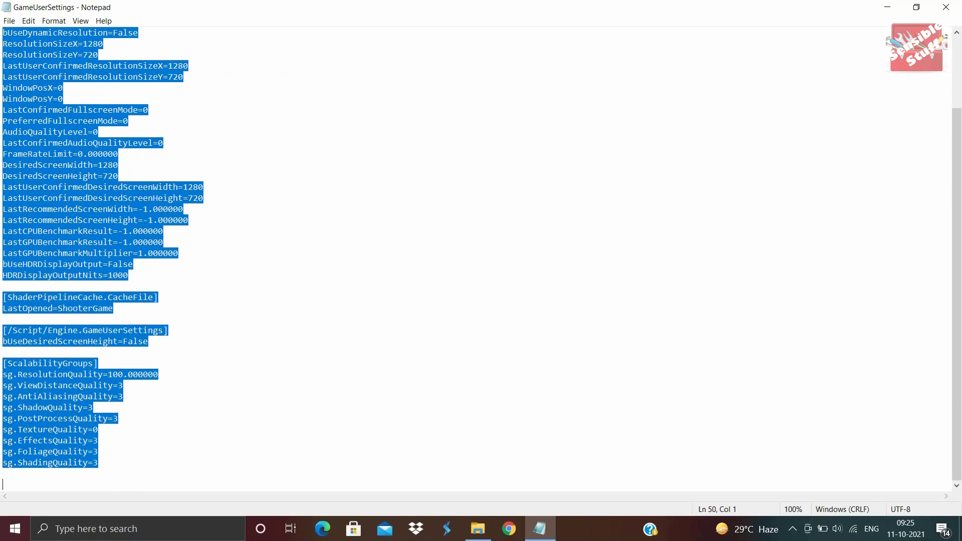
left_click(99, 441)
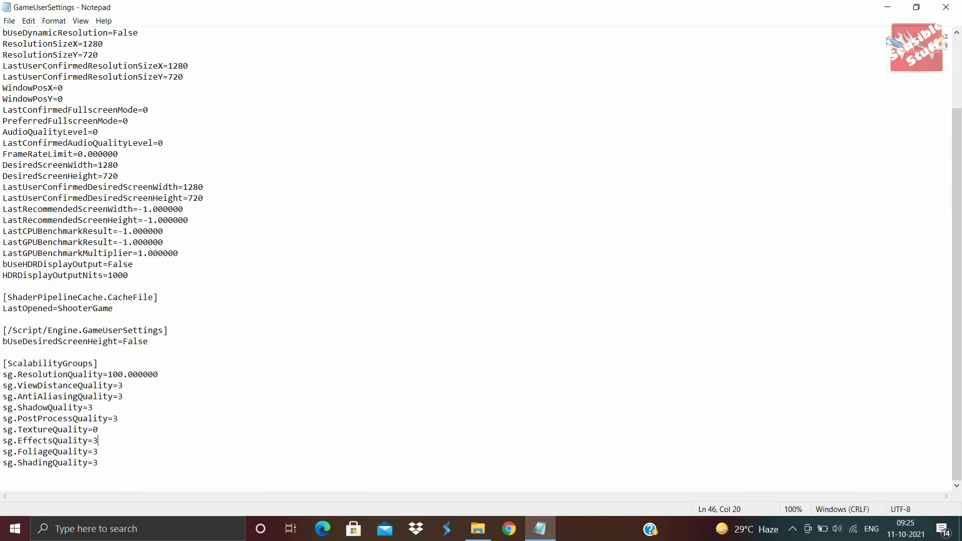
scroll(151, 301, "up", 3)
left_click_drag(133, 352, 3, 297)
left_click(118, 264)
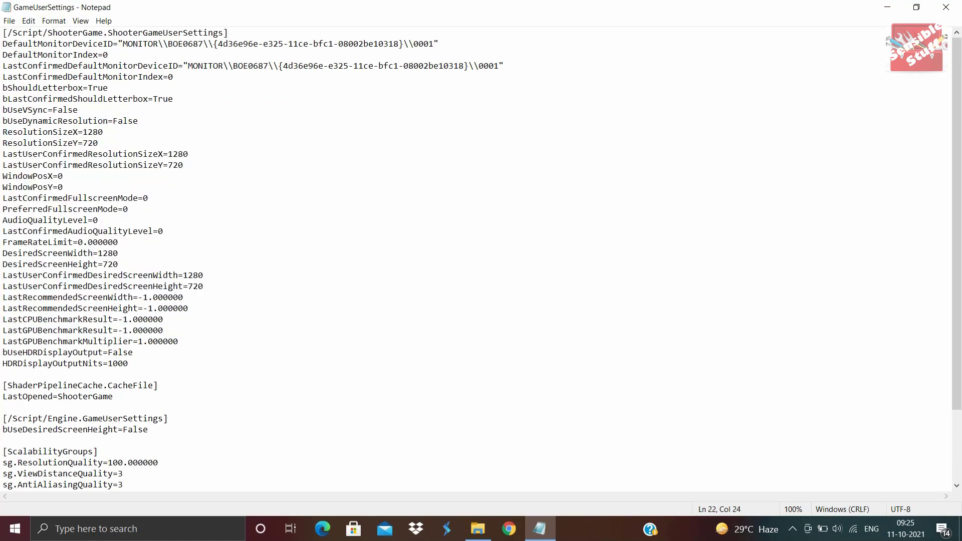
scroll(201, 251, "down", 3)
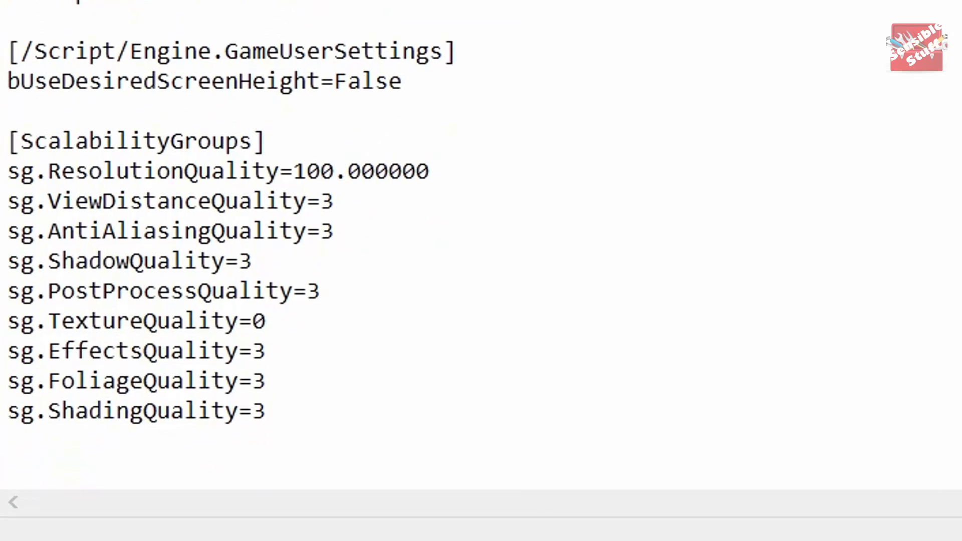
Set sg.ResolutionQuality to 80.000000 in the ScalabilityGroups section
left_click_drag(7, 171, 430, 171)
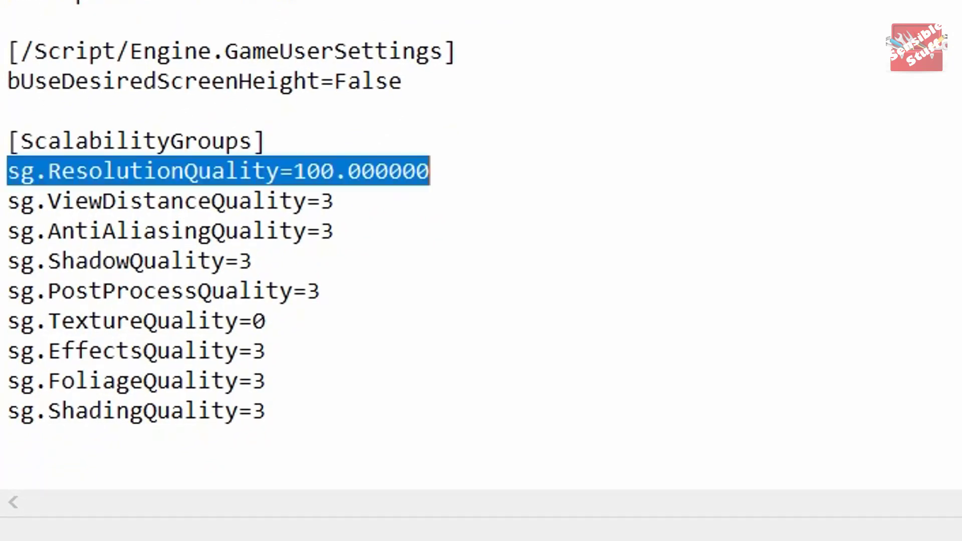
left_click(8, 111)
left_click(294, 171)
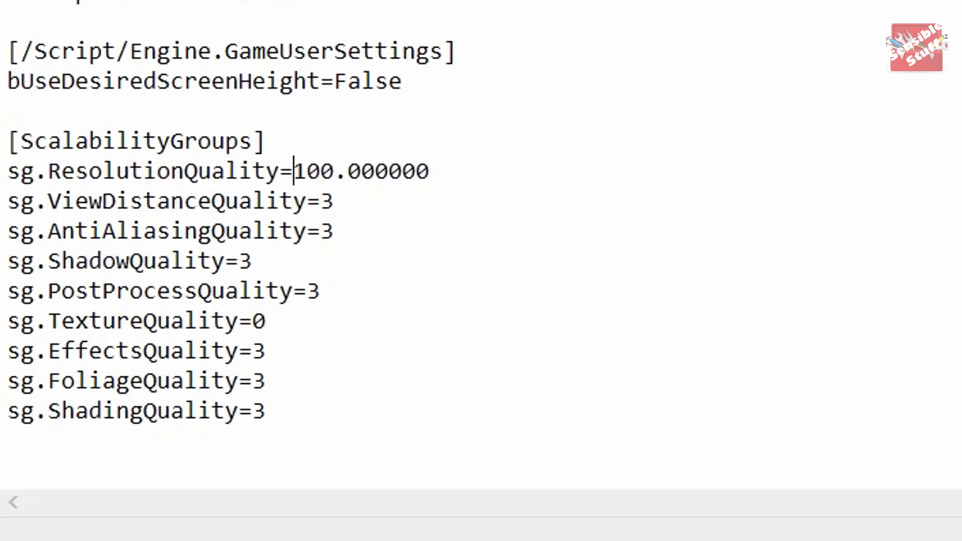
left_click_drag(294, 171, 333, 171)
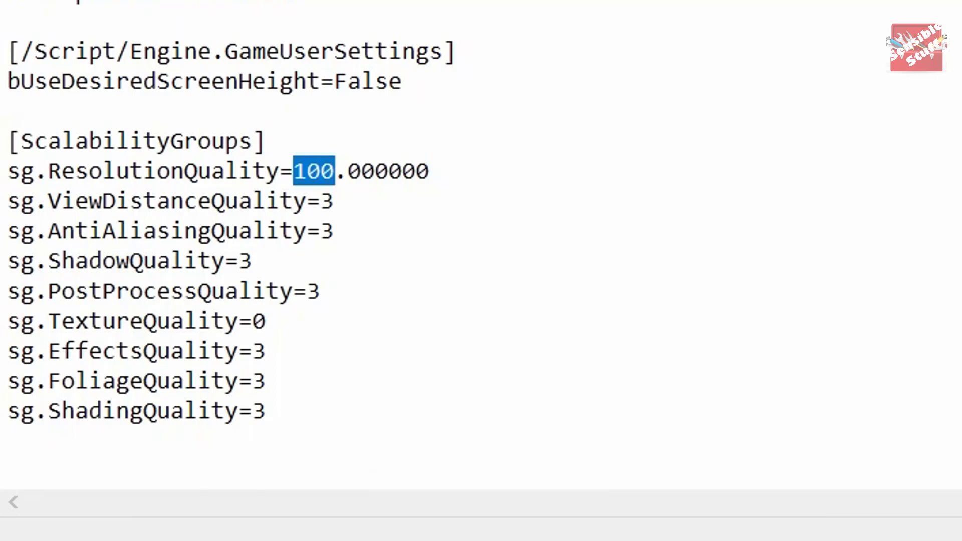
type("70")
key("BackSpace")
key("BackSpace")
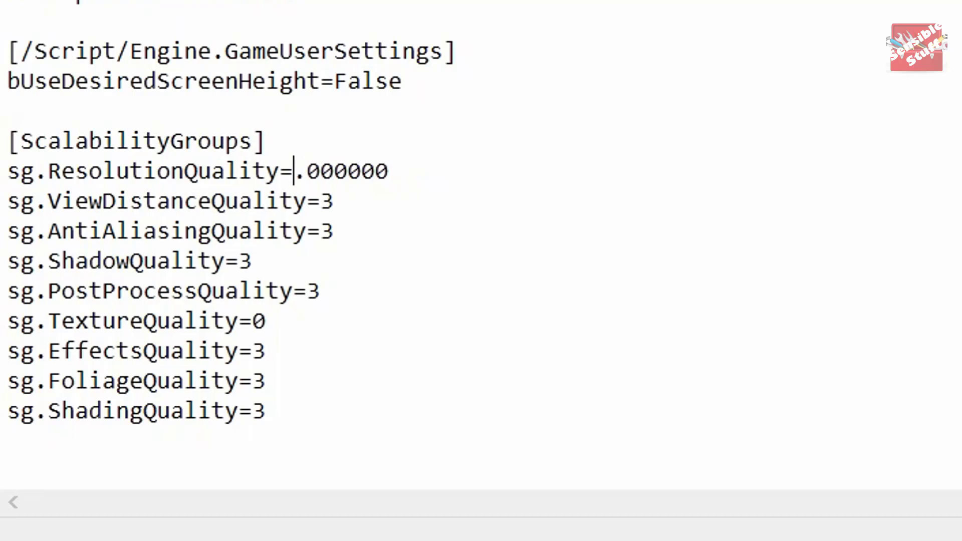
type("80")
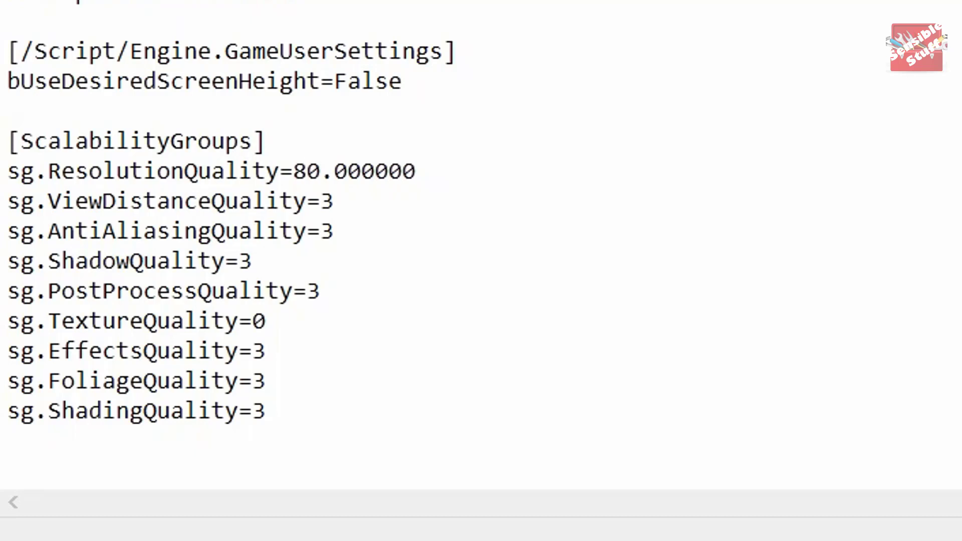
Try 50 and then 40 as the whole-number part of sg.ResolutionQuality
key("BackSpace")
key("BackSpace")
type("50")
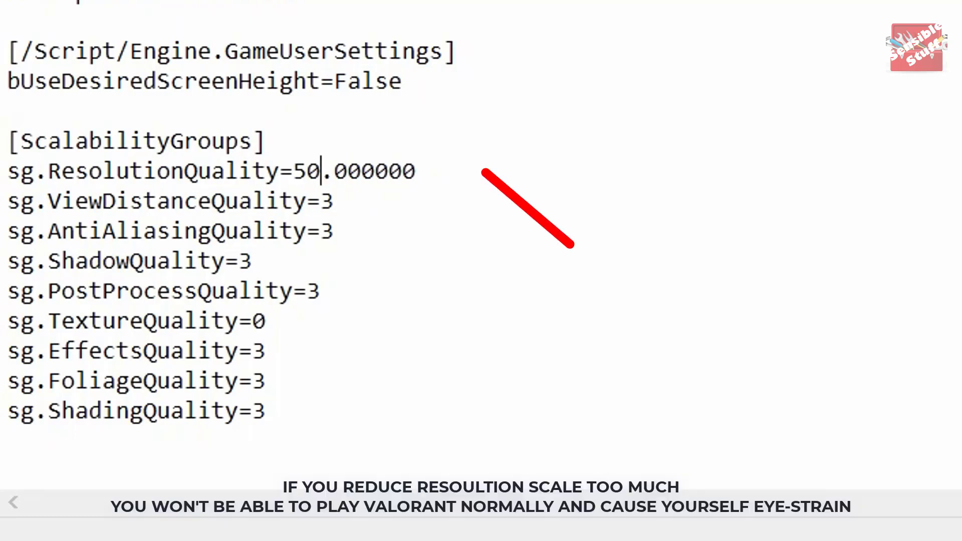
key("BackSpace")
key("BackSpace")
type("4")
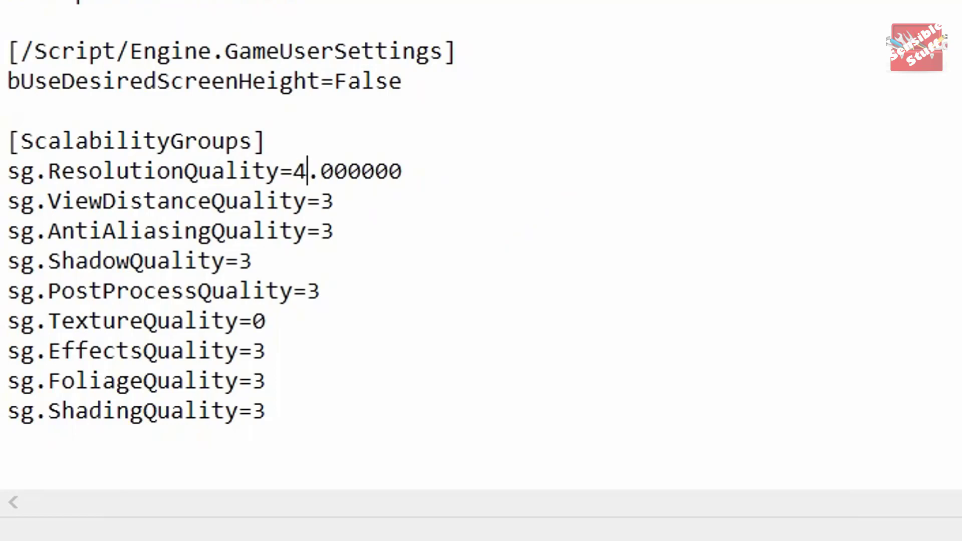
type("0")
key("BackSpace")
key("BackSpace")
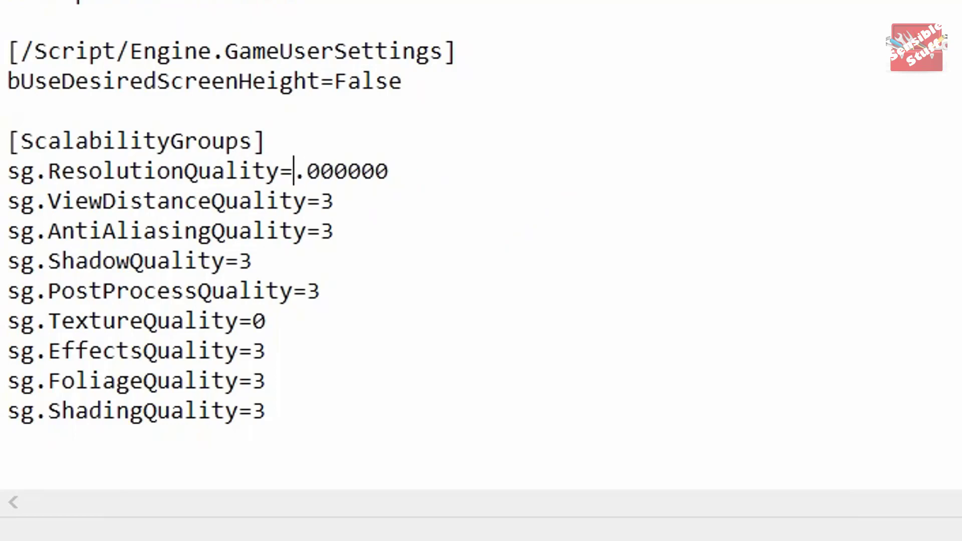
Try 70 for sg.ResolutionQuality, then set it back to 80.000000
type("7-")
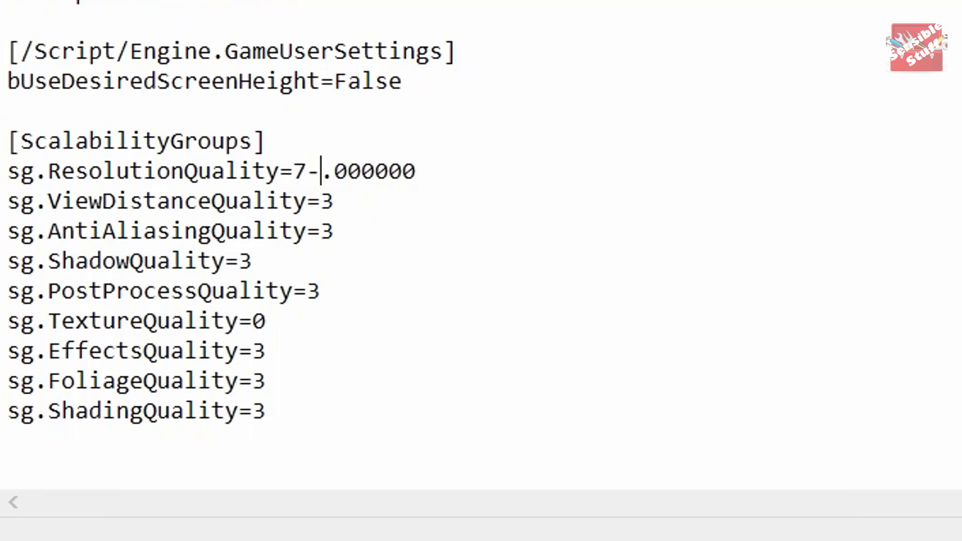
key("BackSpace")
type("0")
key("BackSpace")
key("BackSpace")
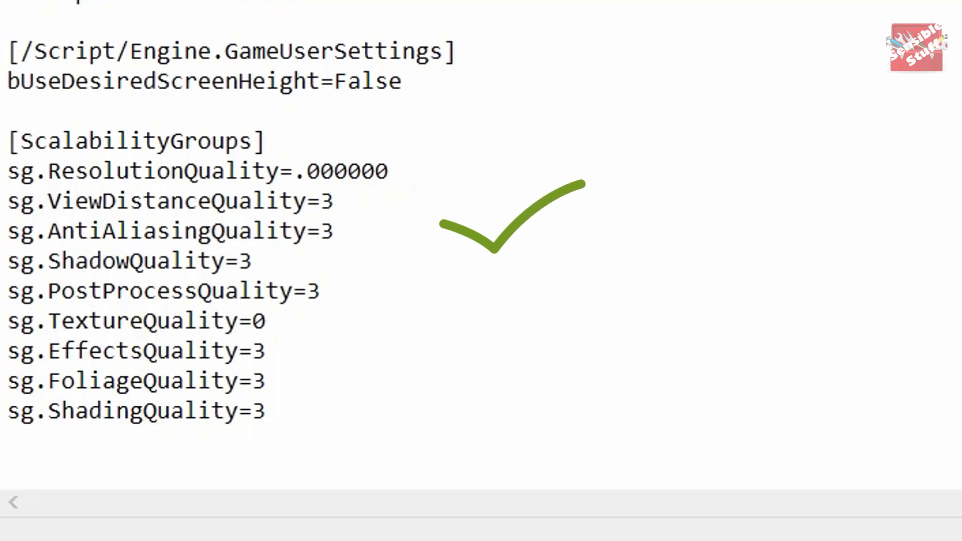
type("80")
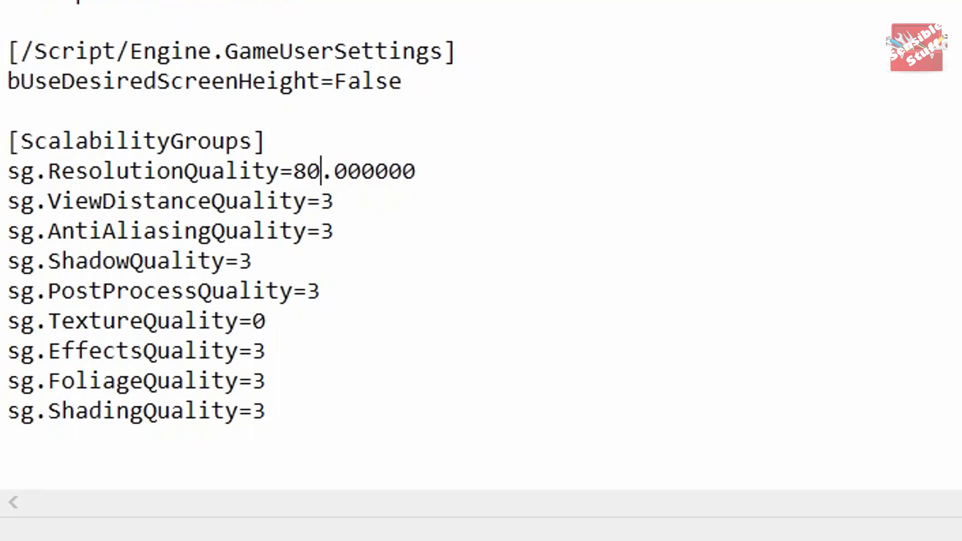
Set sg.AntiAliasingQuality and sg.ShadowQuality to 1 in the ScalabilityGroups section
left_click_drag(270, 440, 8, 201)
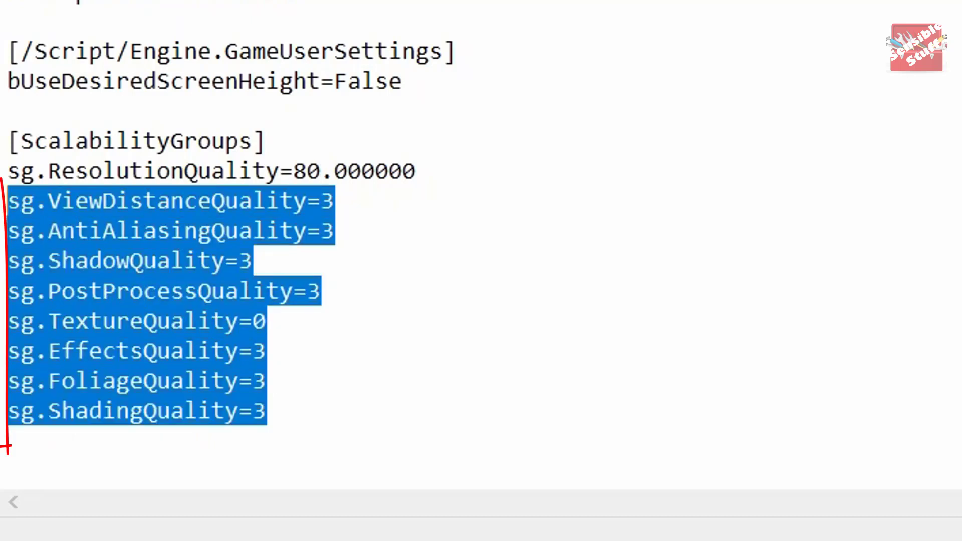
left_click(333, 231)
left_click_drag(321, 201, 333, 201)
left_click(334, 231)
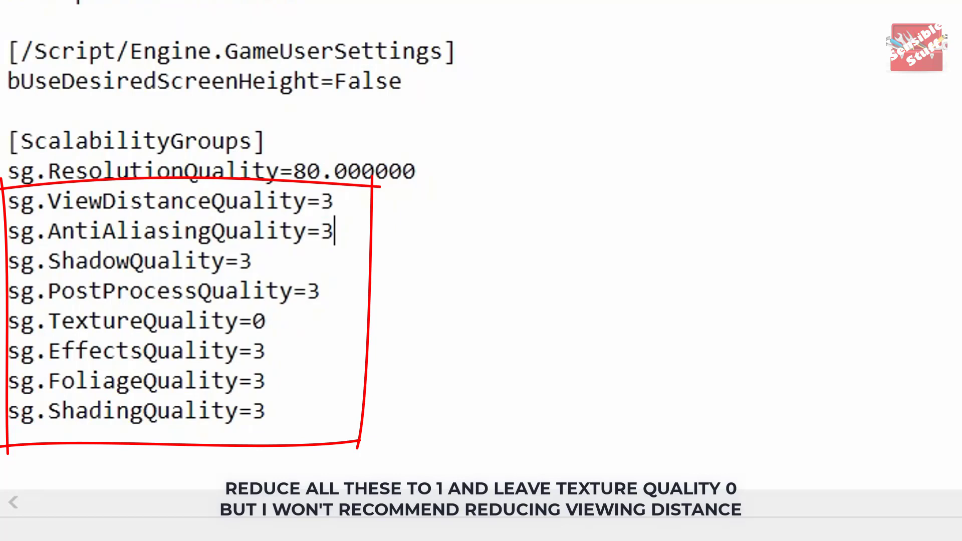
key("shift+Left")
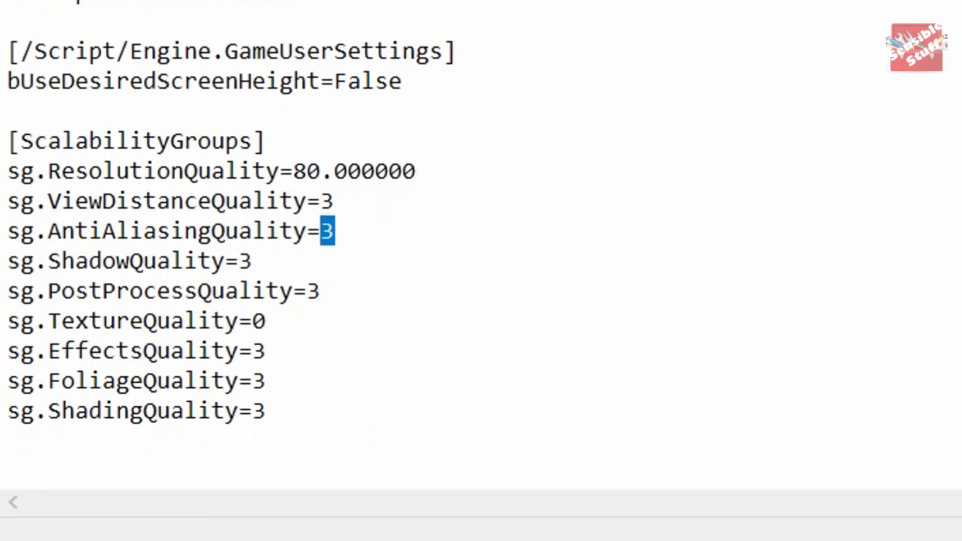
type("1")
key("Down")
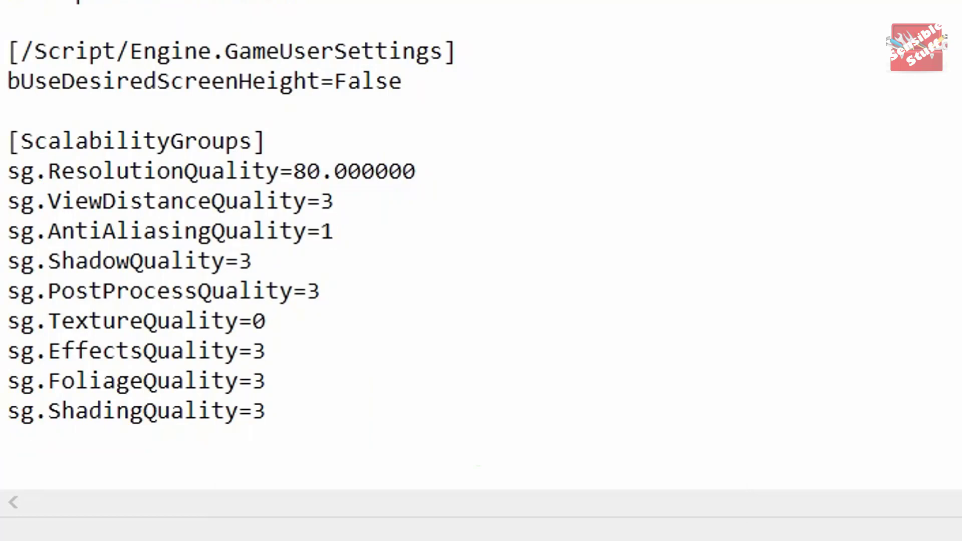
key("BackSpace")
type("1")
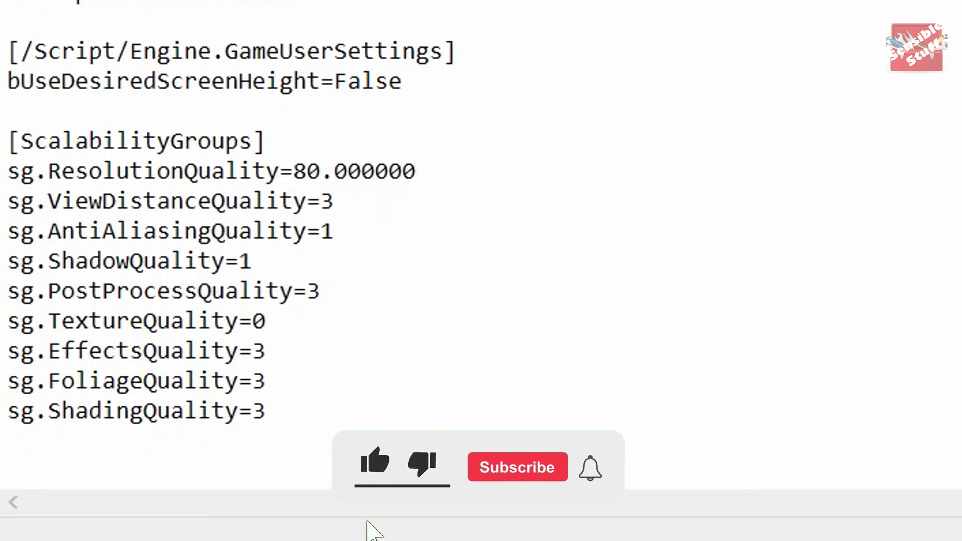
Set sg.PostProcessQuality to 1 in the ScalabilityGroups section
key("Down")
key("Right")
key("Right")
key("Right")
key("Right")
key("Right")
key("Right")
key("Left")
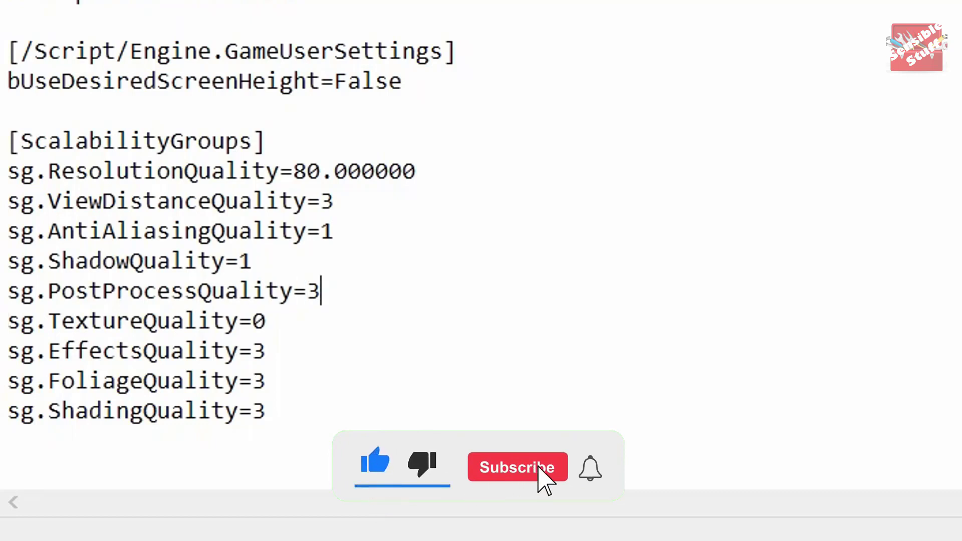
key("BackSpace")
type("1")
Set sg.EffectsQuality, sg.FoliageQuality and sg.ShadingQuality to 1, skipping the sg.TextureQuality line
key("Down")
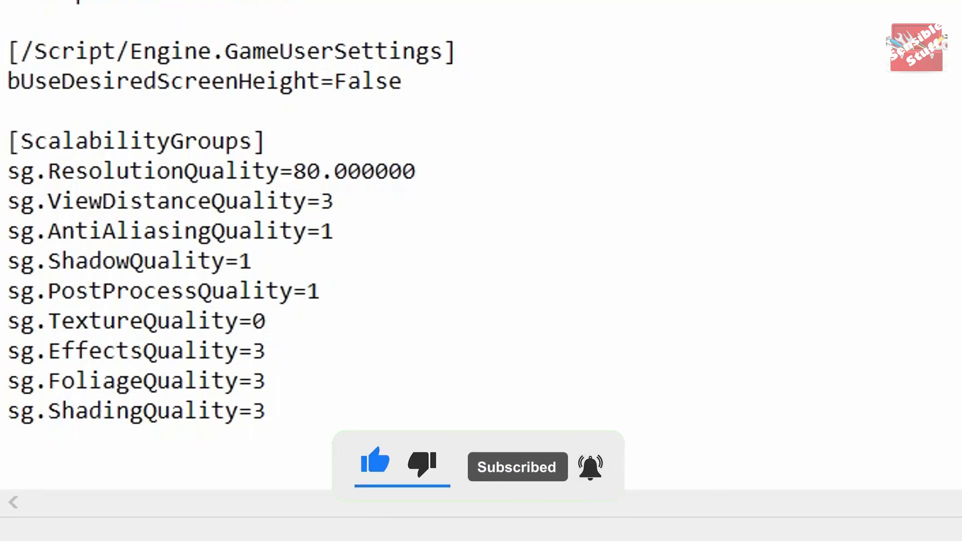
key("Down")
key("BackSpace")
type("1")
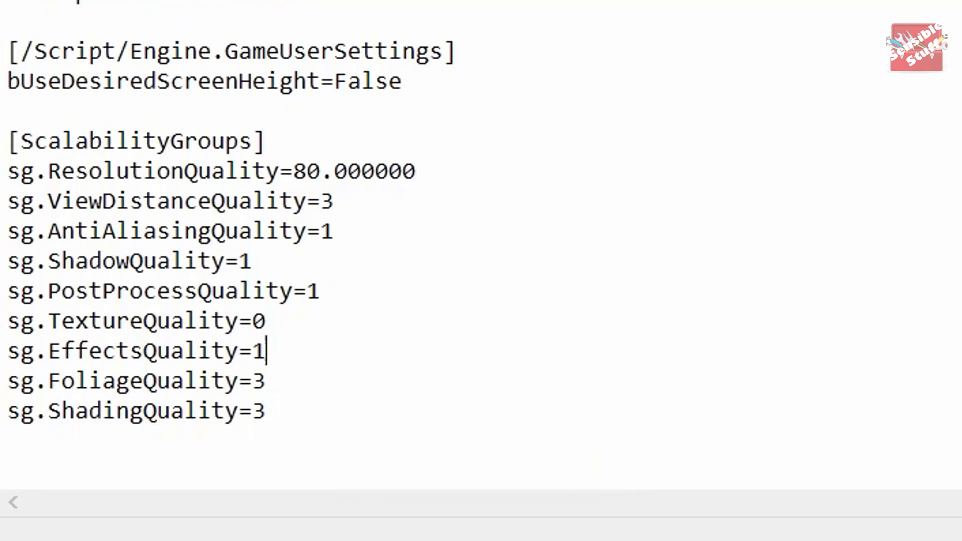
key("Down")
key("BackSpace")
type("1")
key("Down")
key("BackSpace")
type("1")
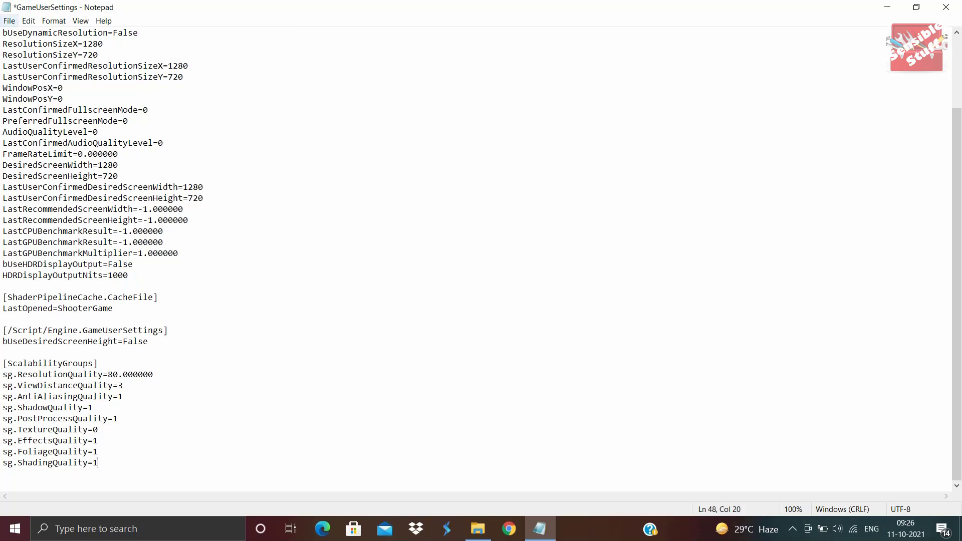
Save the edited GameUserSettings file and close it
left_click(9, 21)
left_click(26, 70)
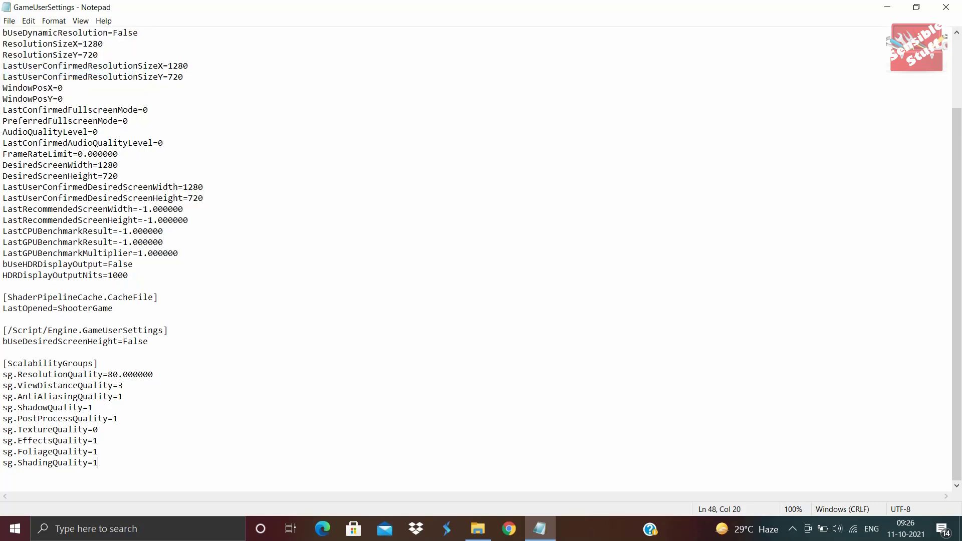
left_click(946, 7)
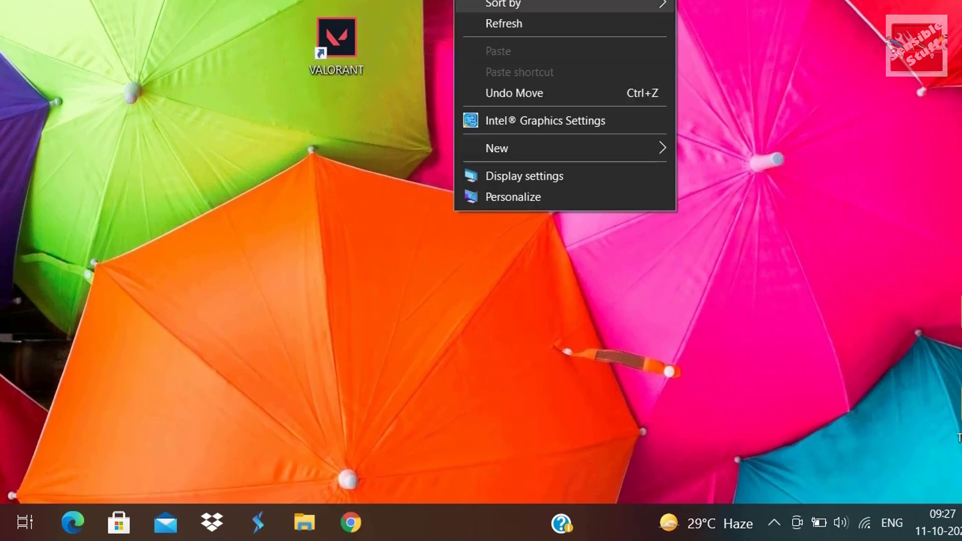
Refresh the desktop, then try the compatibility mode option in the VALORANT shortcut's properties and discard the changes
left_click(501, 24)
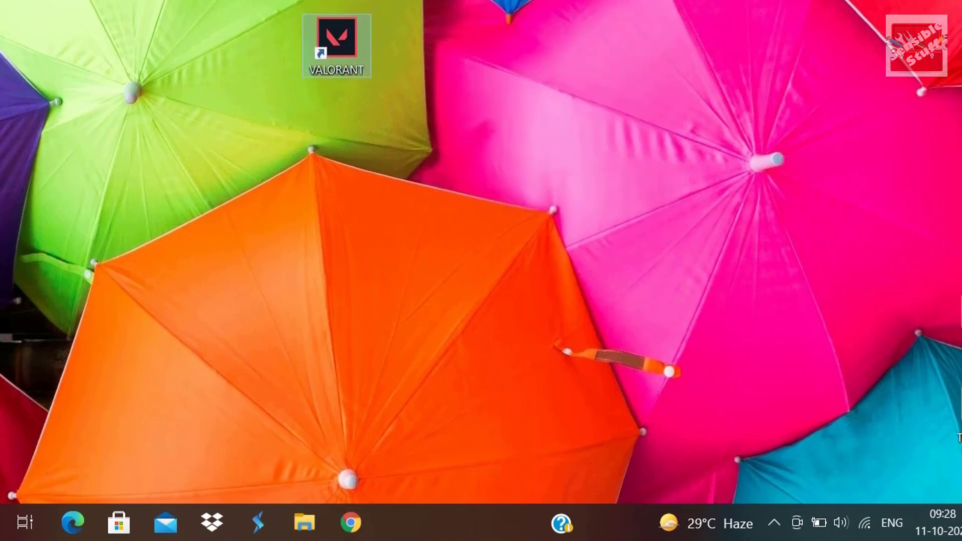
right_click(354, 44)
left_click(411, 490)
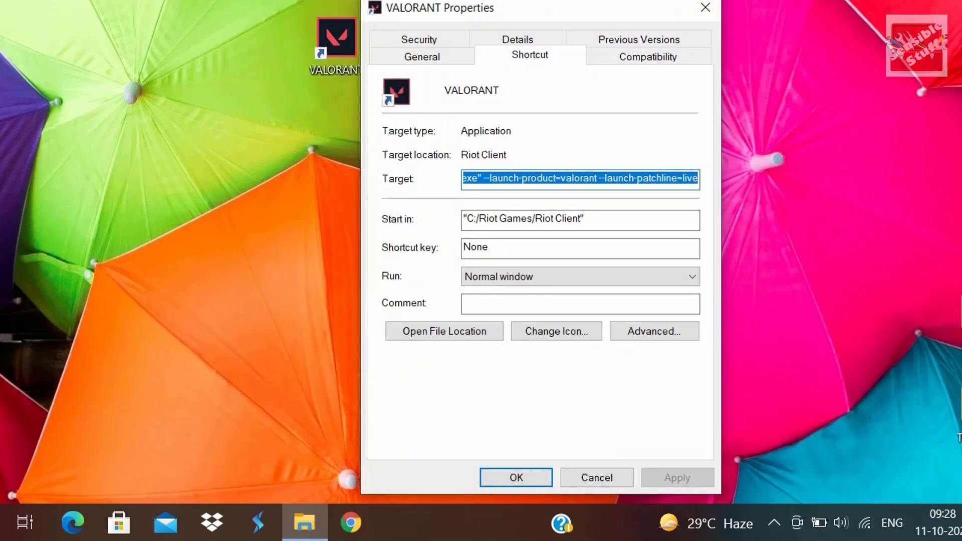
left_click(648, 55)
left_click(396, 180)
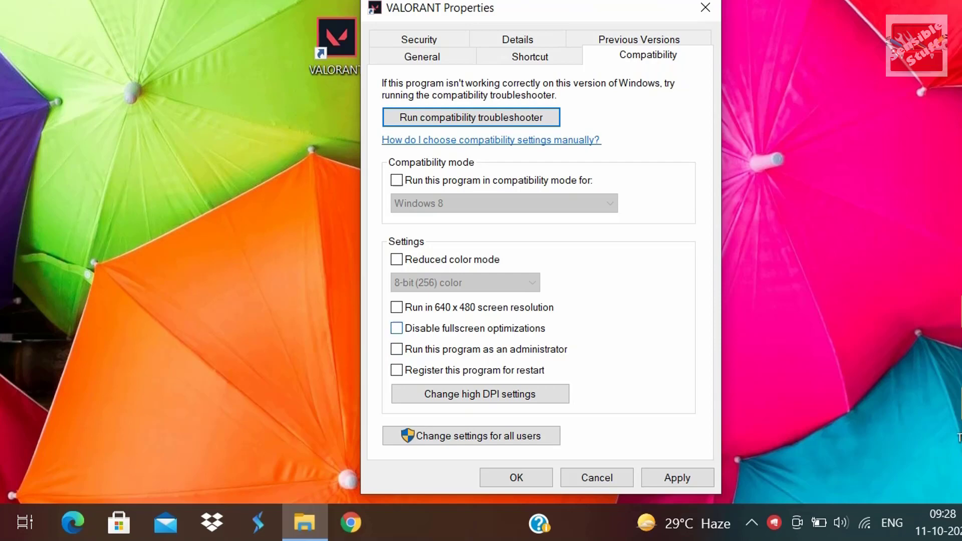
left_click(596, 478)
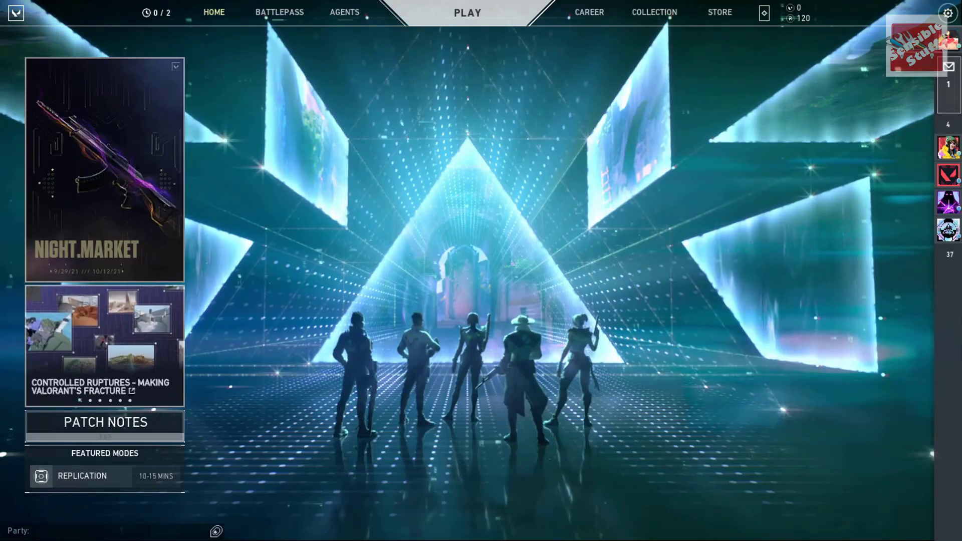
Open the video settings in VALORANT from the game's home screen
key("Escape")
left_click(481, 206)
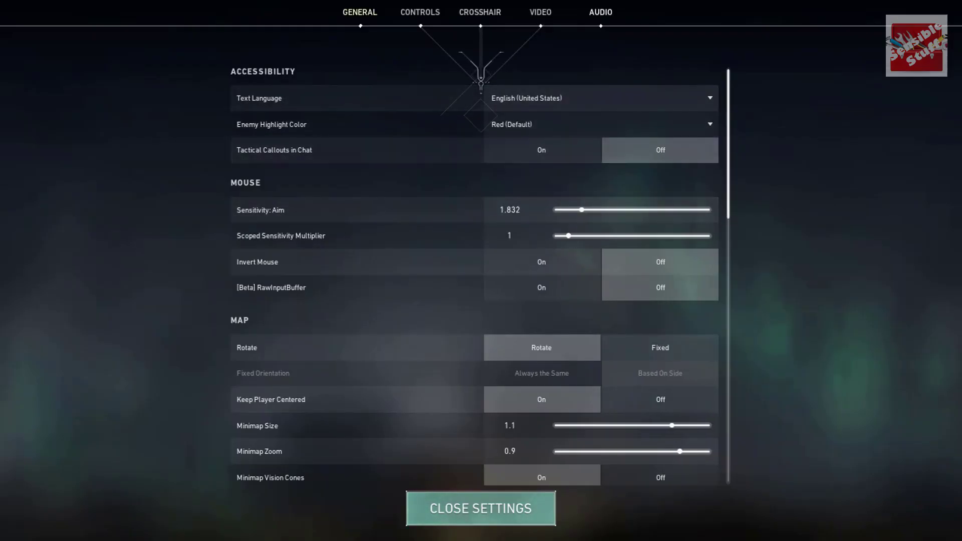
left_click(540, 12)
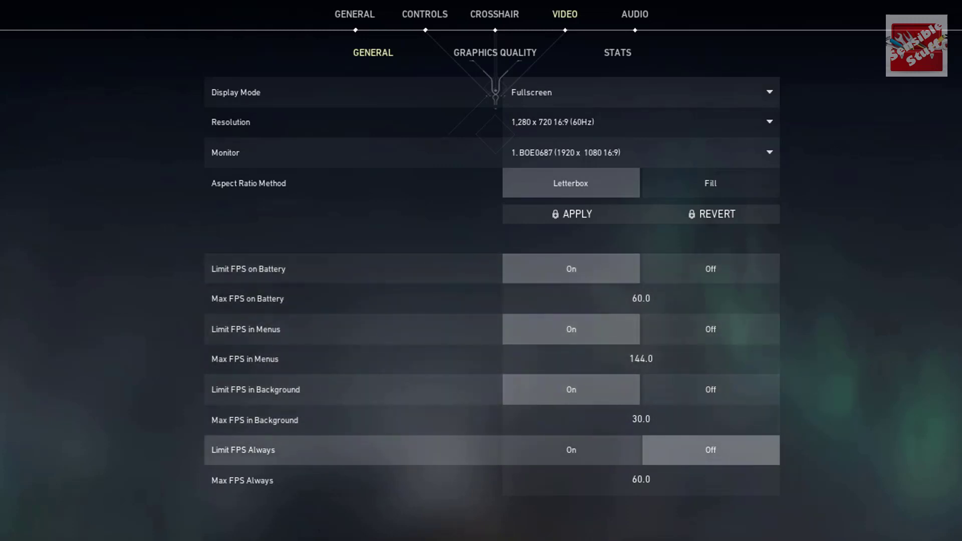
Try the 1,920 x 1,080 and 1,366 x 768 resolutions, then set the resolution back to 1,280 x 720 16:9 (60Hz)
left_click(641, 122)
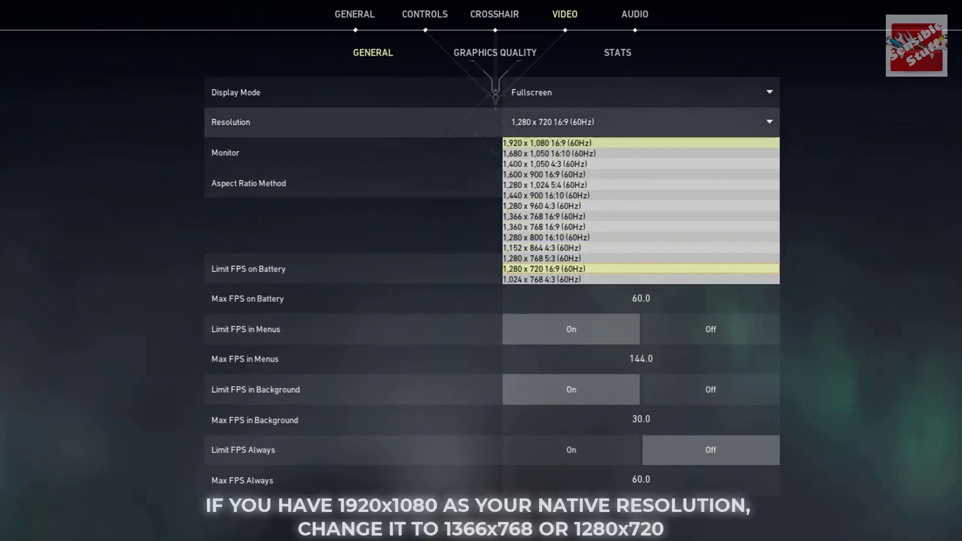
left_click(547, 143)
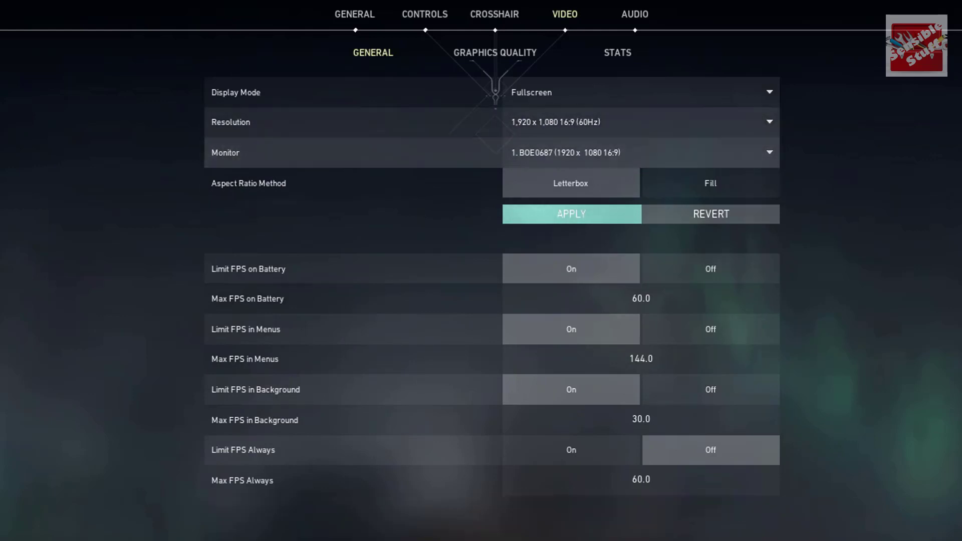
left_click(641, 122)
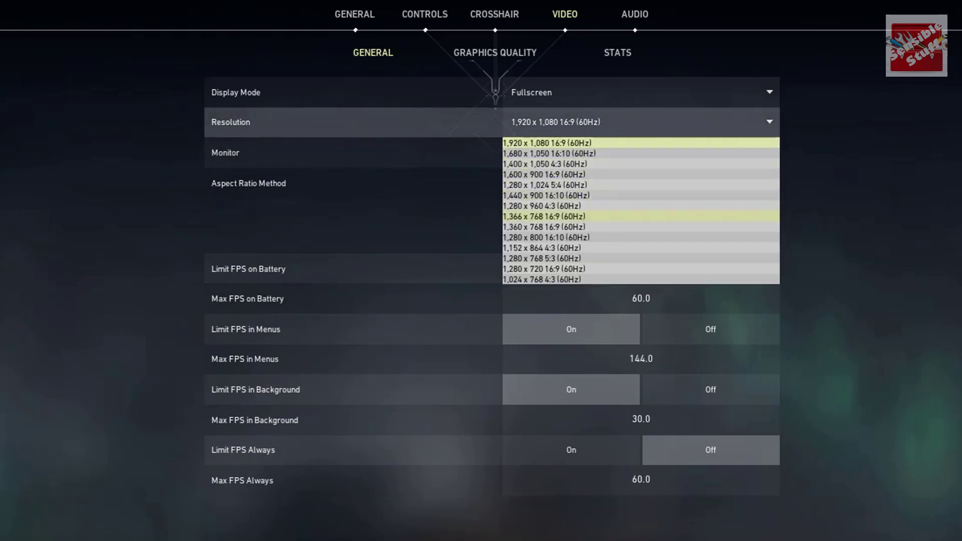
left_click(544, 216)
left_click(642, 122)
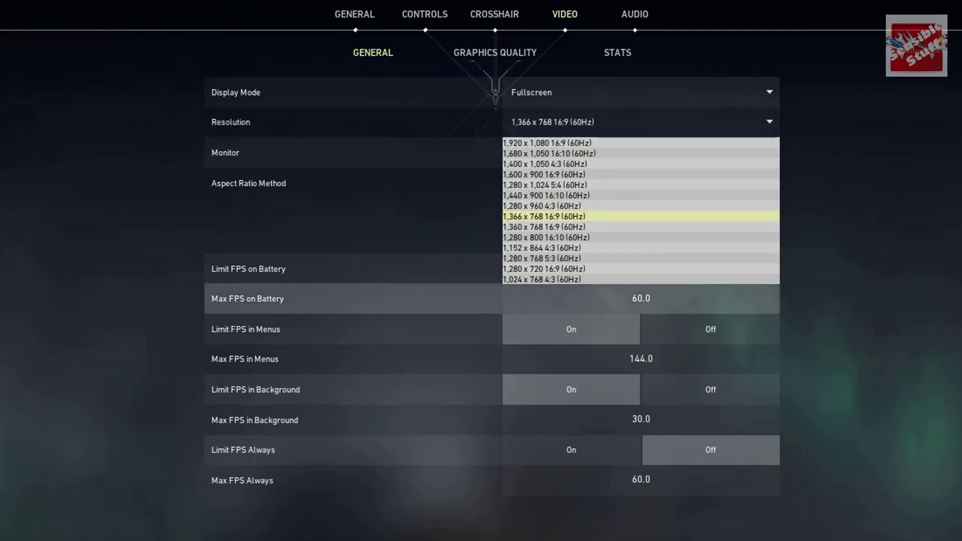
left_click(544, 269)
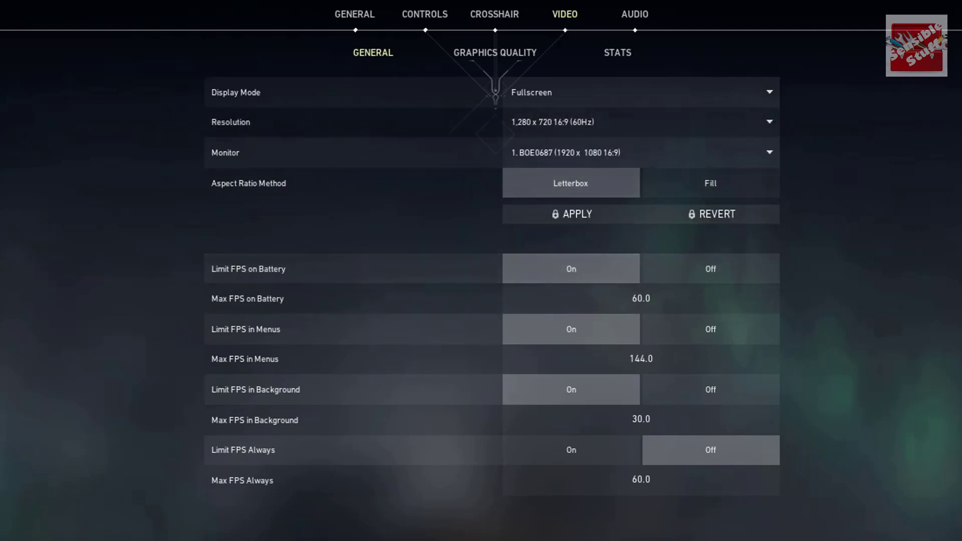
Review the Graphics Quality settings and the display options for the performance and network stats
left_click(495, 53)
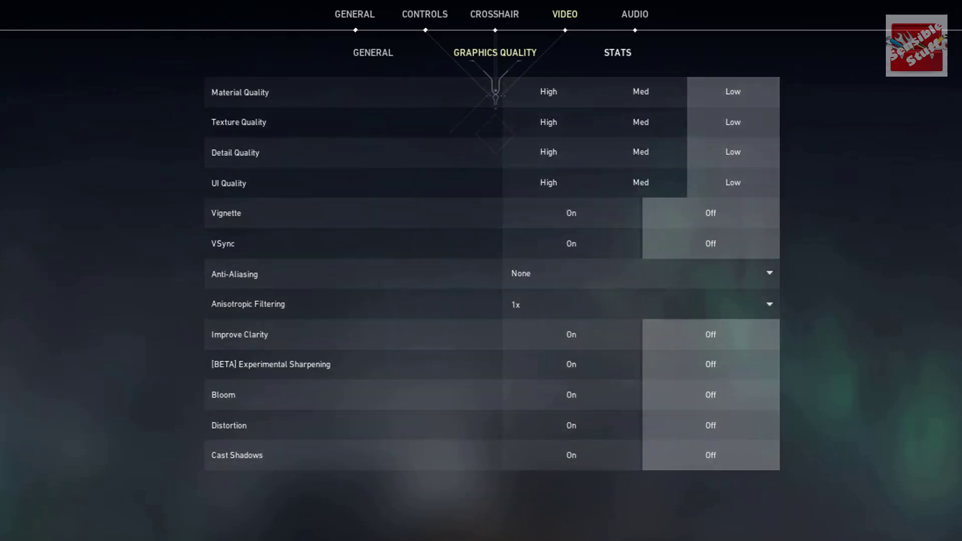
left_click(617, 53)
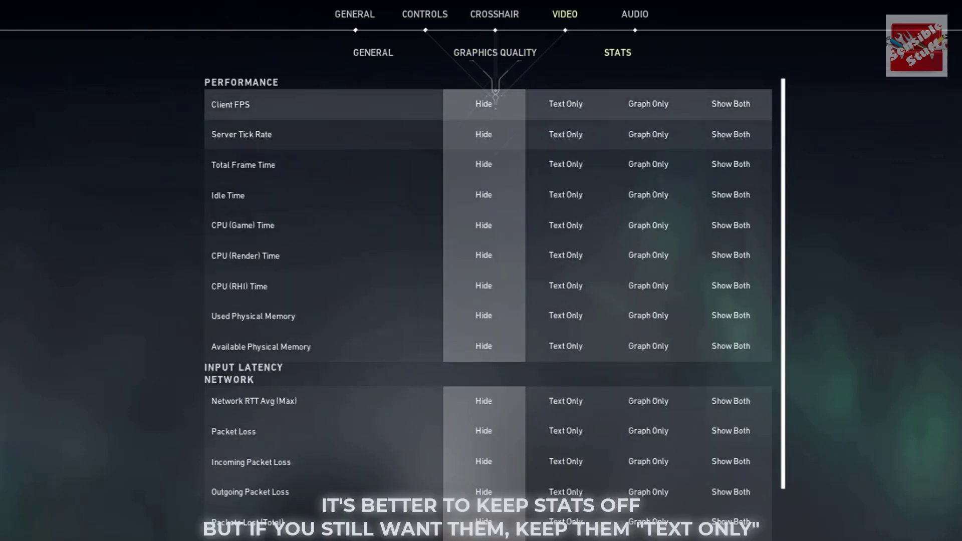
scroll(489, 401, "down", 3)
scroll(488, 431, "up", 3)
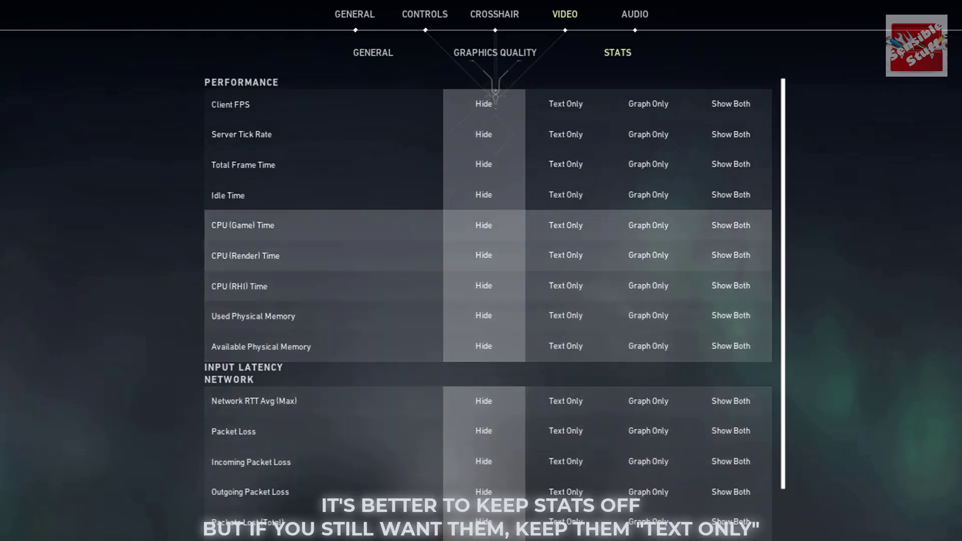
left_click(566, 104)
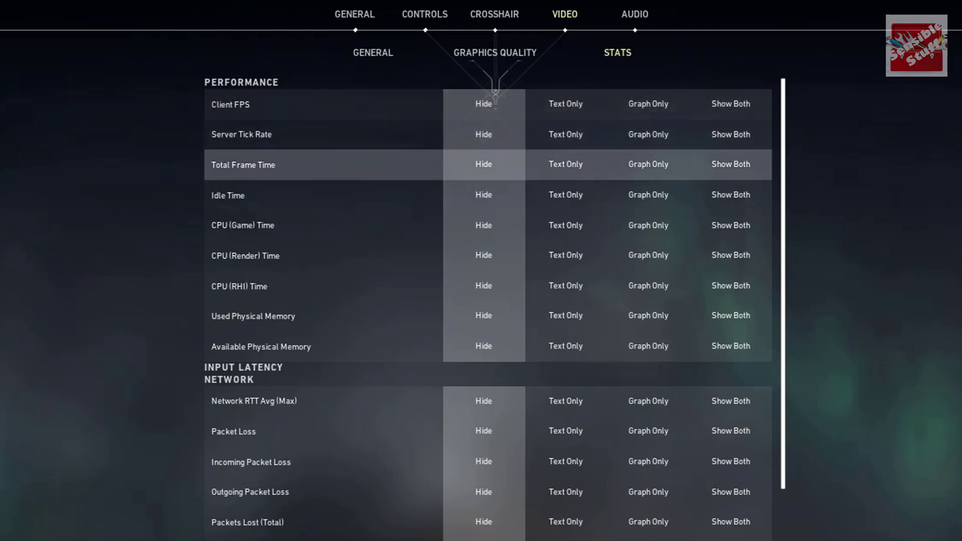
Try turning on Limit FPS on Battery and Limit FPS in Menus in the general video settings, then set both back to Off
left_click(373, 52)
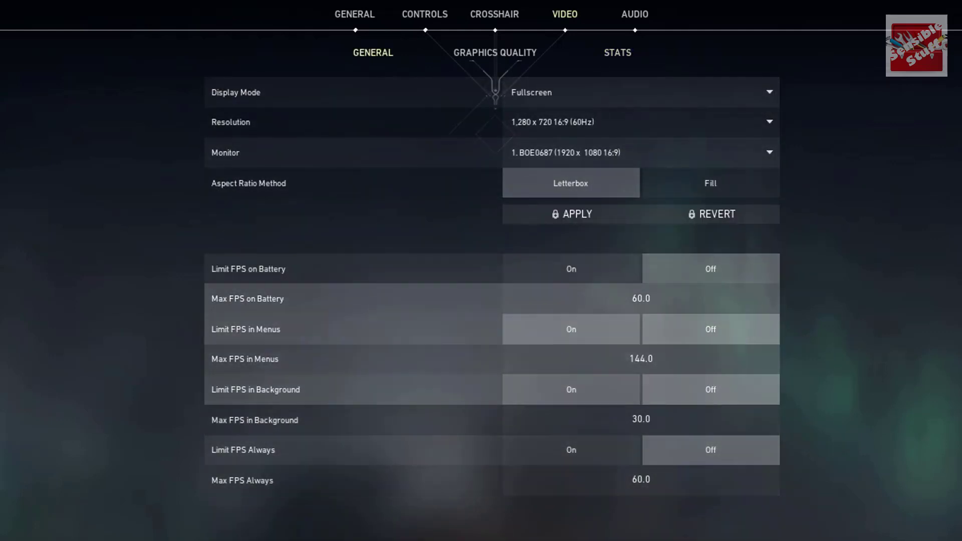
left_click(571, 269)
left_click(571, 329)
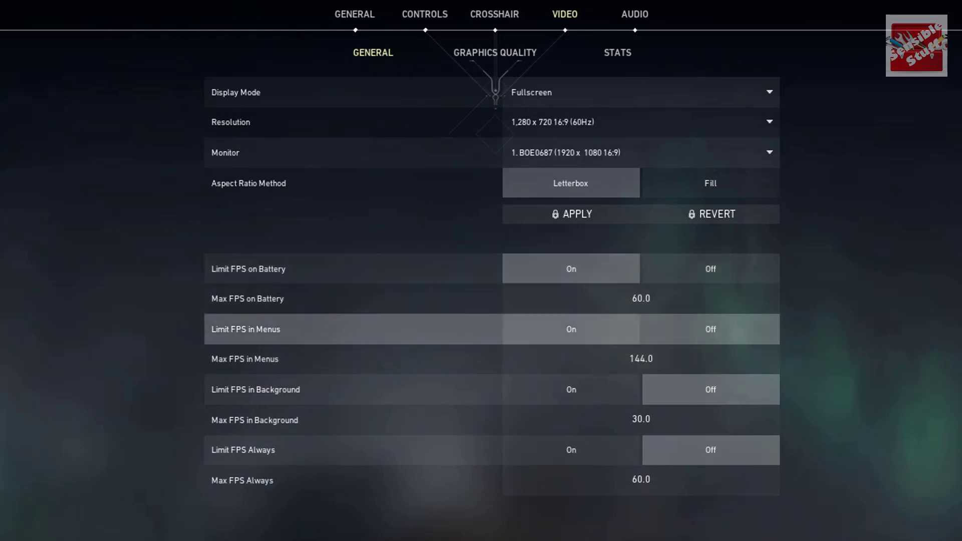
left_click(710, 330)
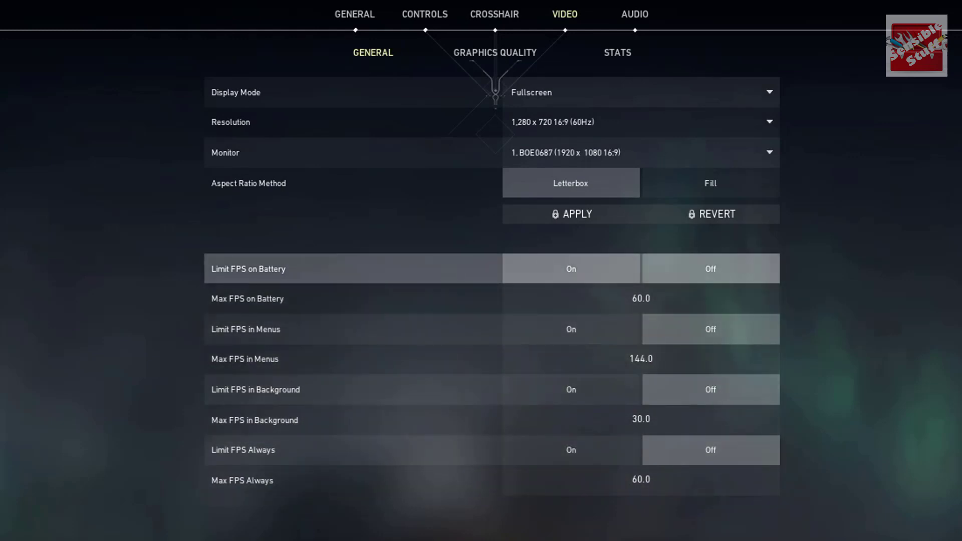
left_click(710, 269)
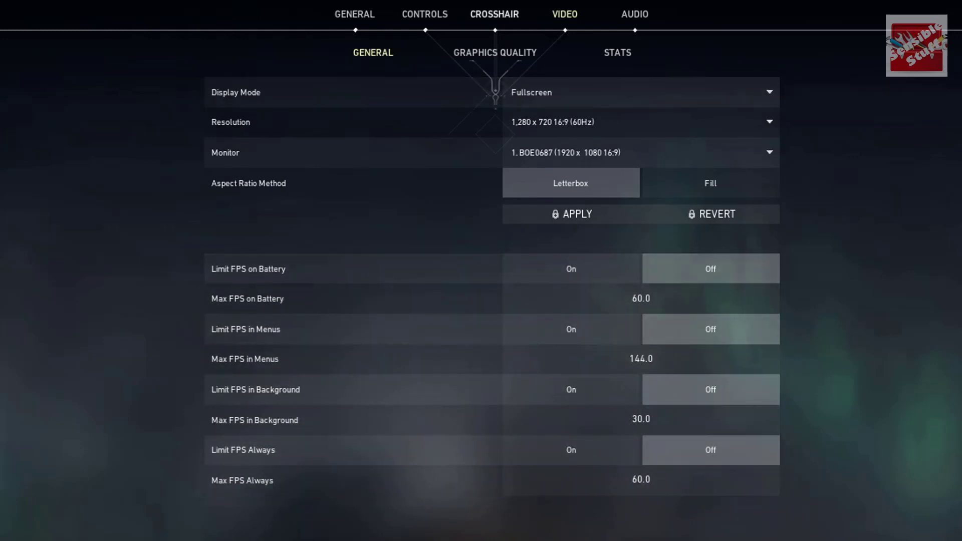
Turn off Enable HRTF in the audio sound settings
left_click(635, 14)
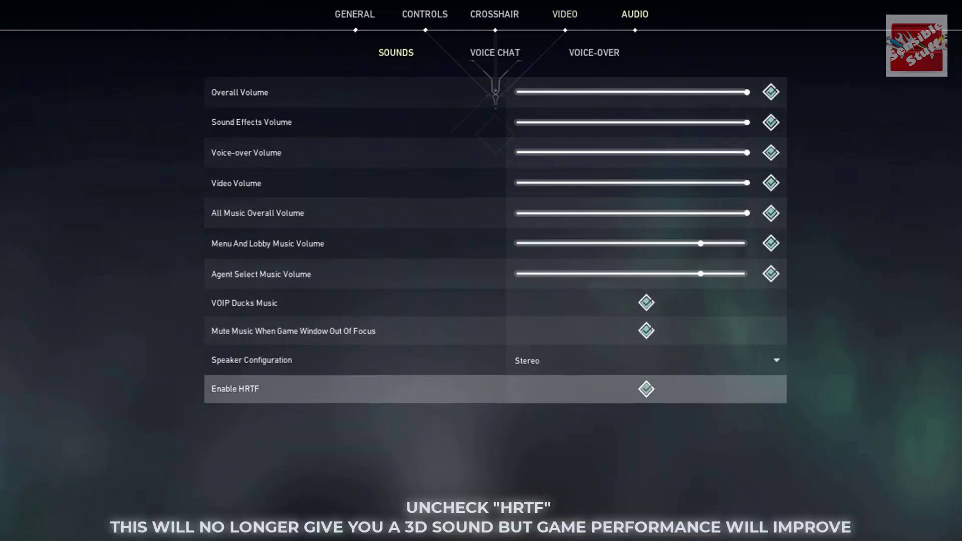
left_click(647, 389)
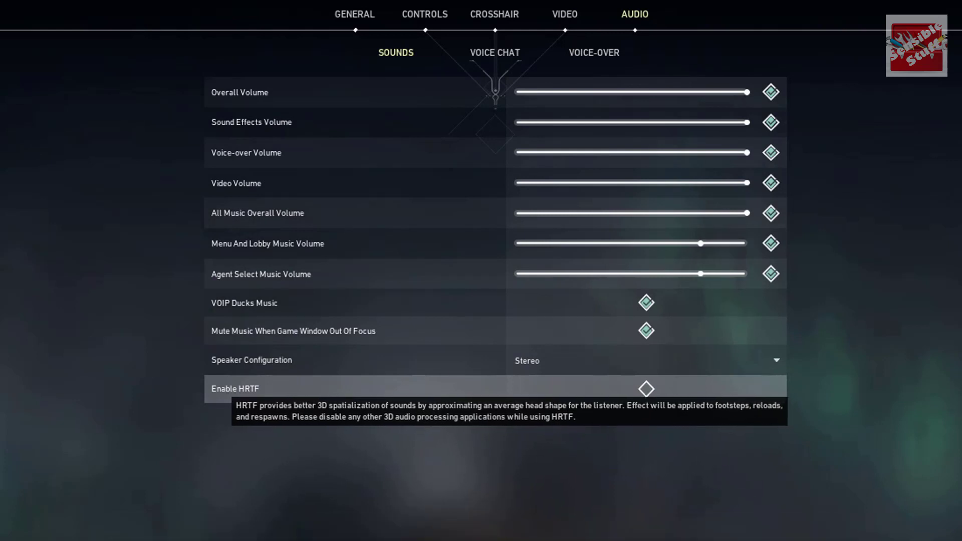
left_click(647, 389)
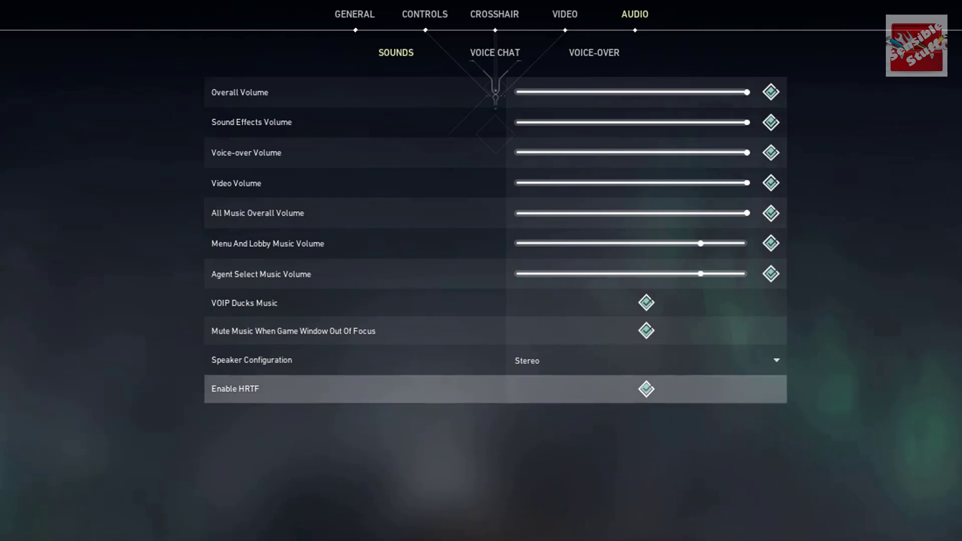
left_click(647, 389)
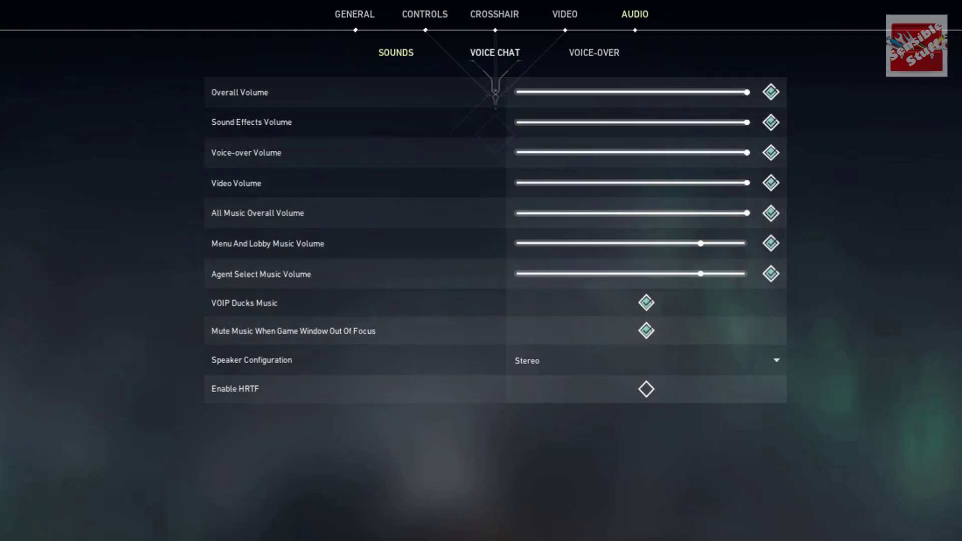
left_click(495, 53)
left_click(594, 53)
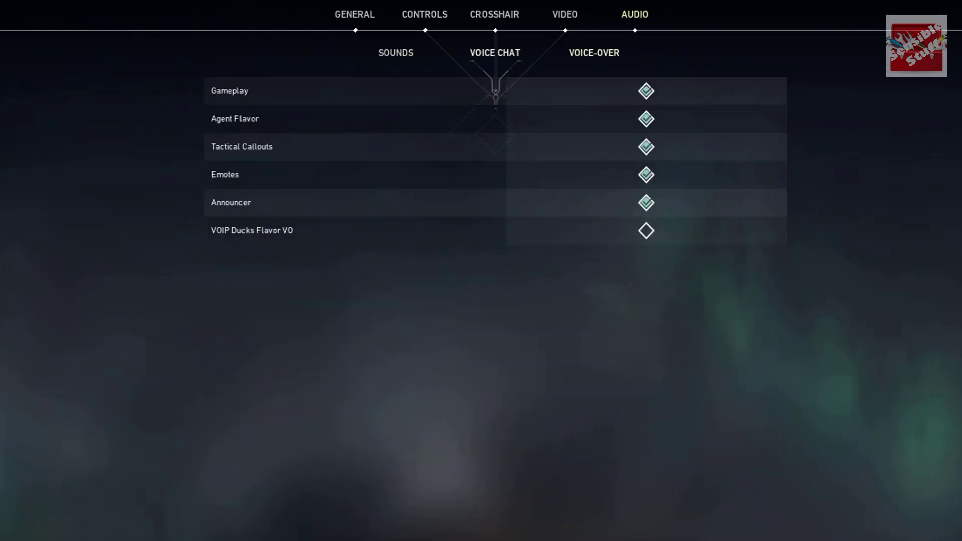
left_click(494, 53)
left_click(396, 53)
Review the game's general settings, from the accessibility and mouse options through map and privacy to the Other section
left_click(355, 14)
left_click(425, 14)
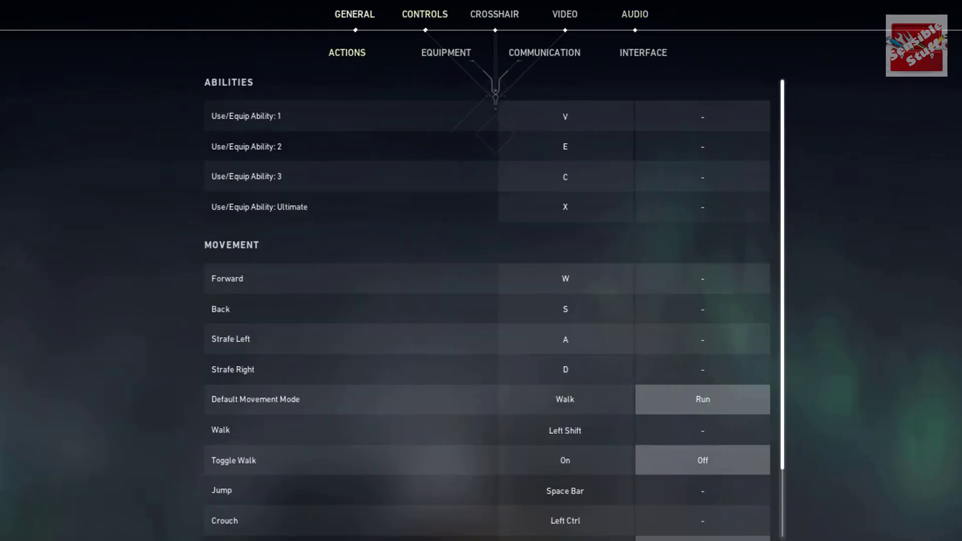
left_click(355, 14)
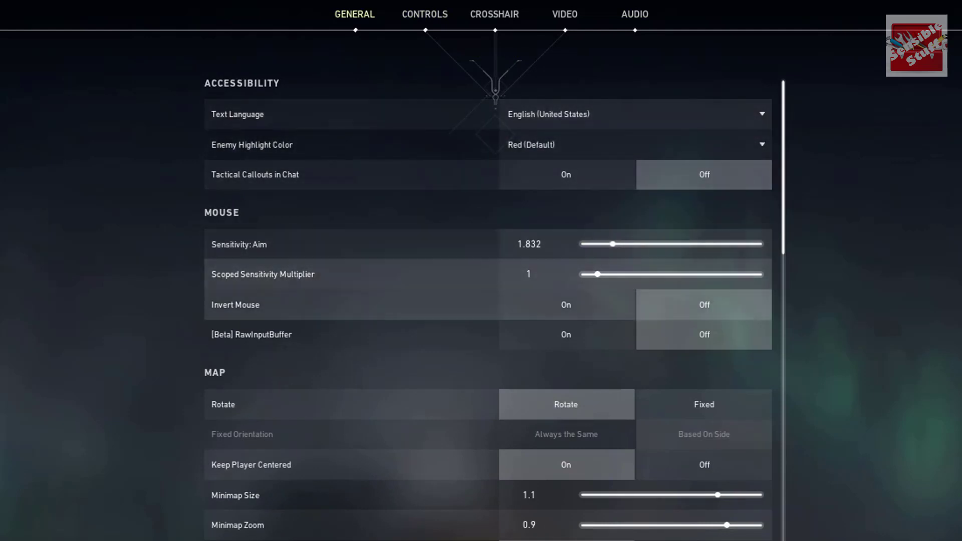
scroll(489, 311, "down", 3)
scroll(489, 320, "down", 4)
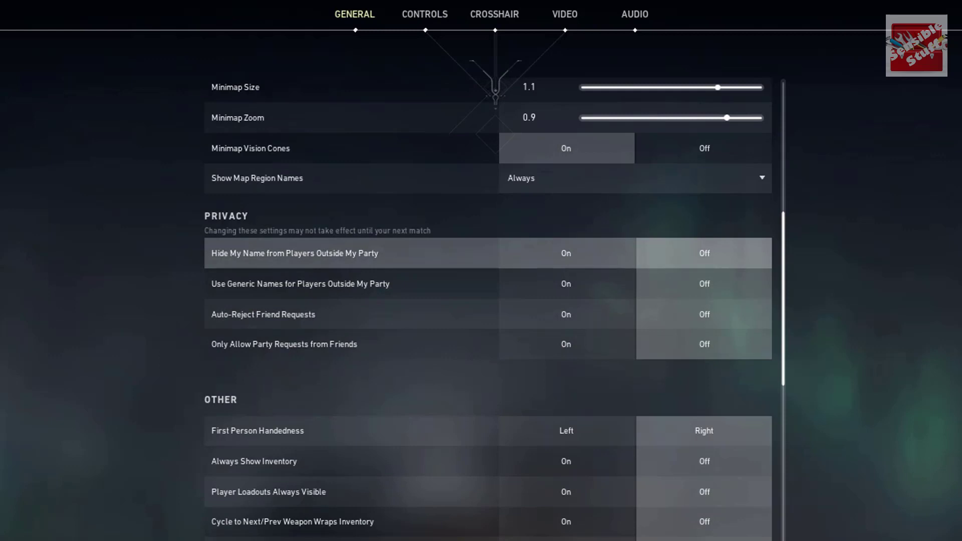
scroll(489, 320, "down", 1)
scroll(489, 320, "down", 4)
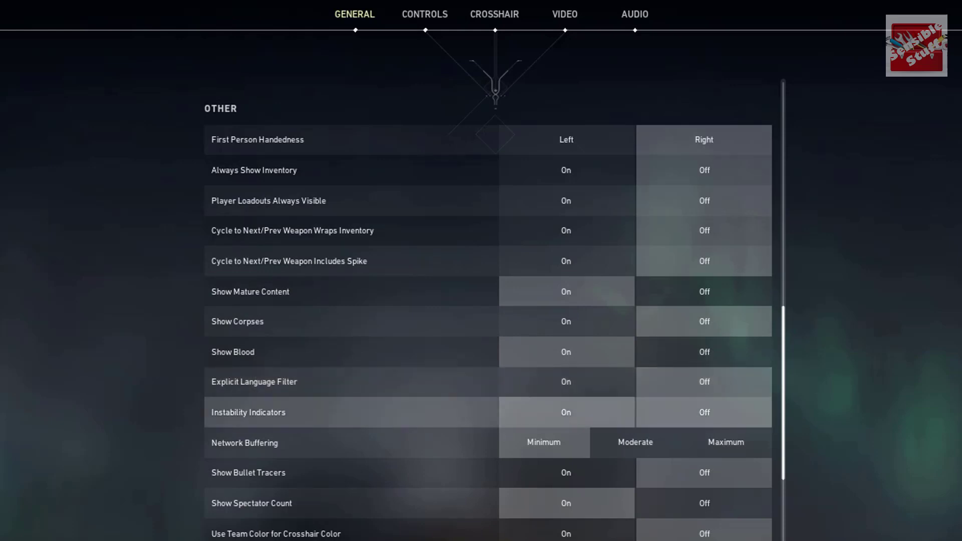
scroll(351, 381, "down", 3)
scroll(351, 356, "down", 2)
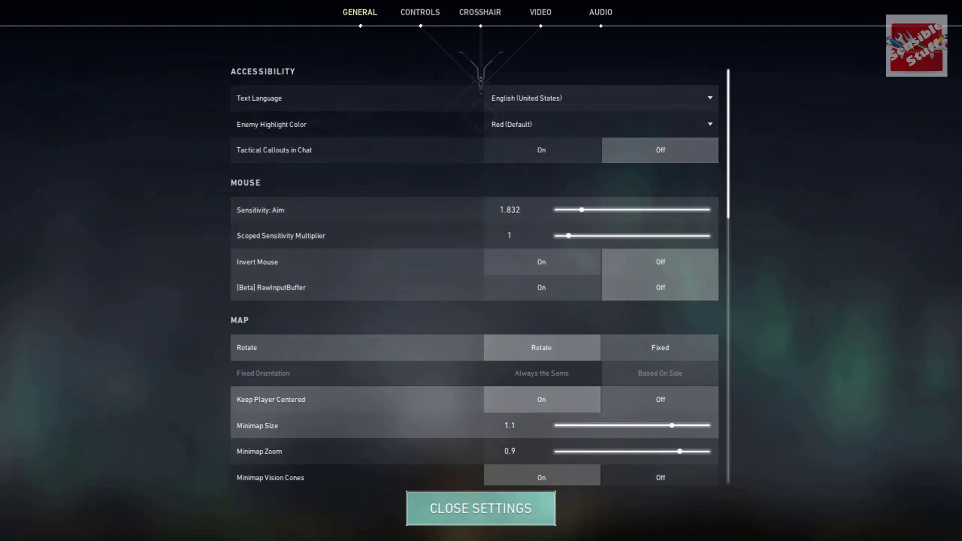
Leave the settings for the Play lobby and decline the pending party invitation
left_click(480, 508)
left_click(467, 13)
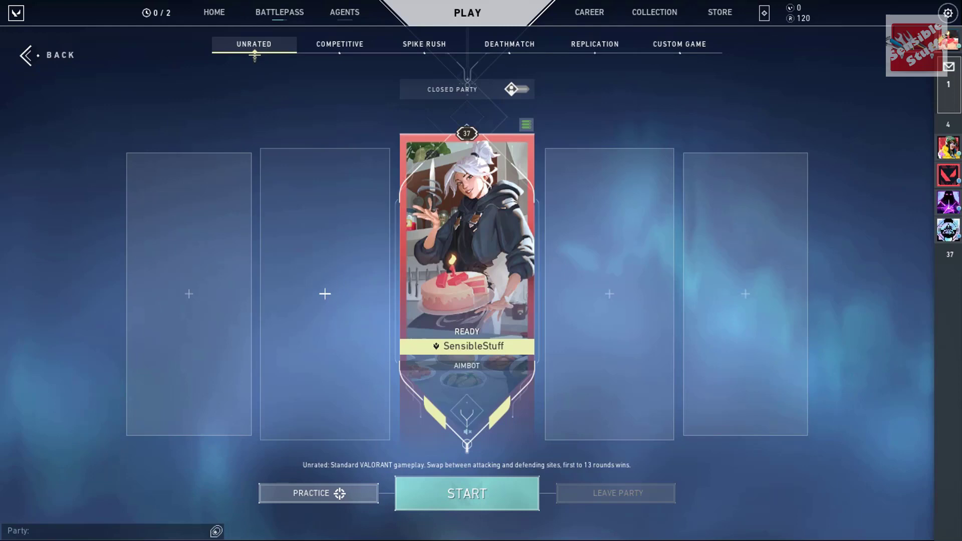
mouse_move(949, 86)
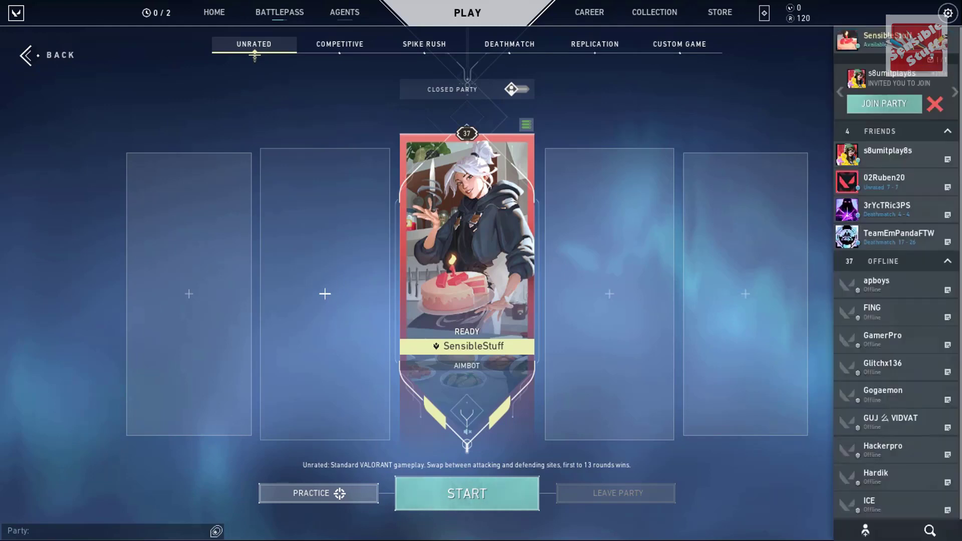
left_click(910, 104)
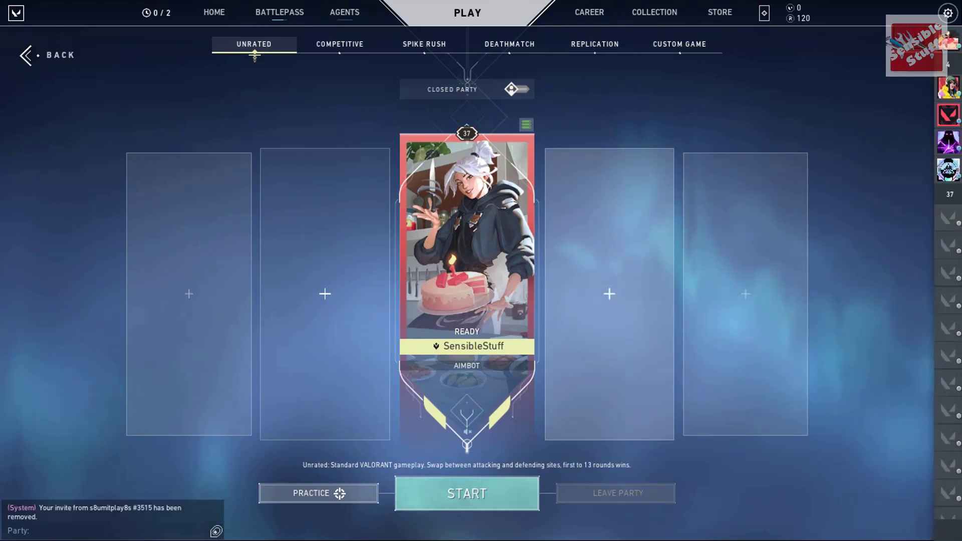